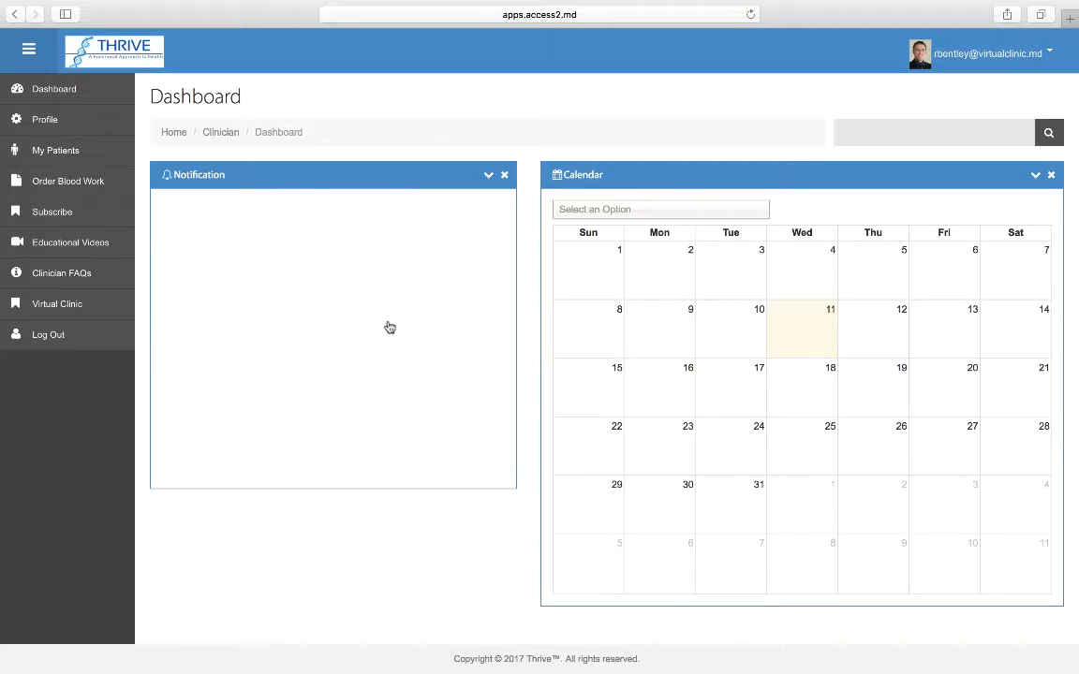
From My Patients, open the New Patient form.
left_click(68, 153)
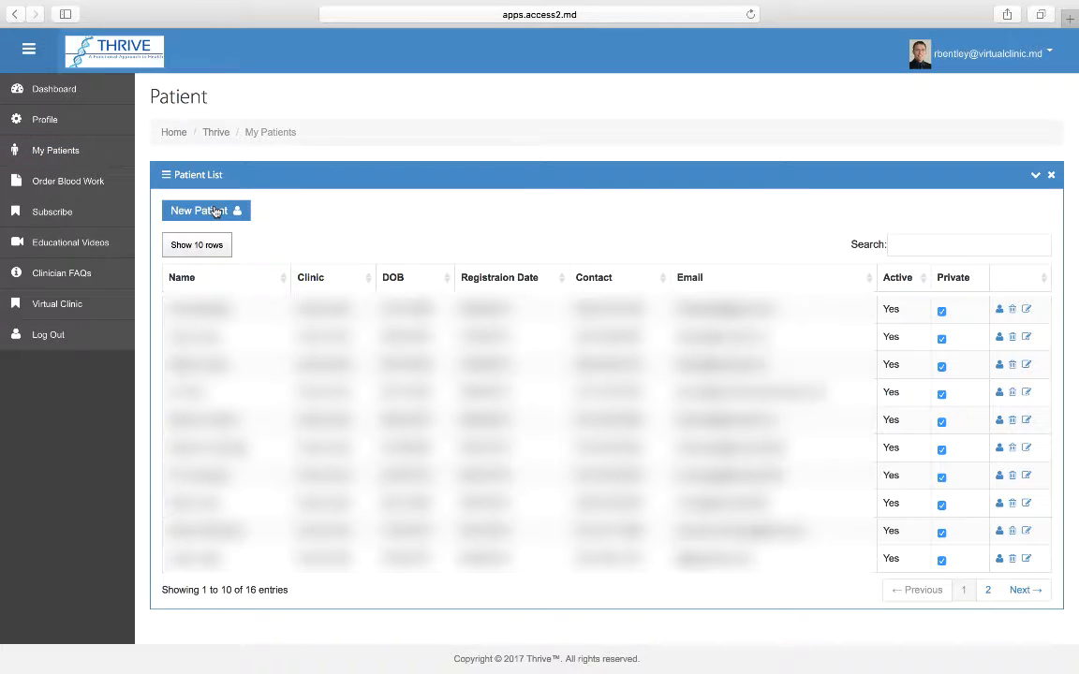
left_click(214, 212)
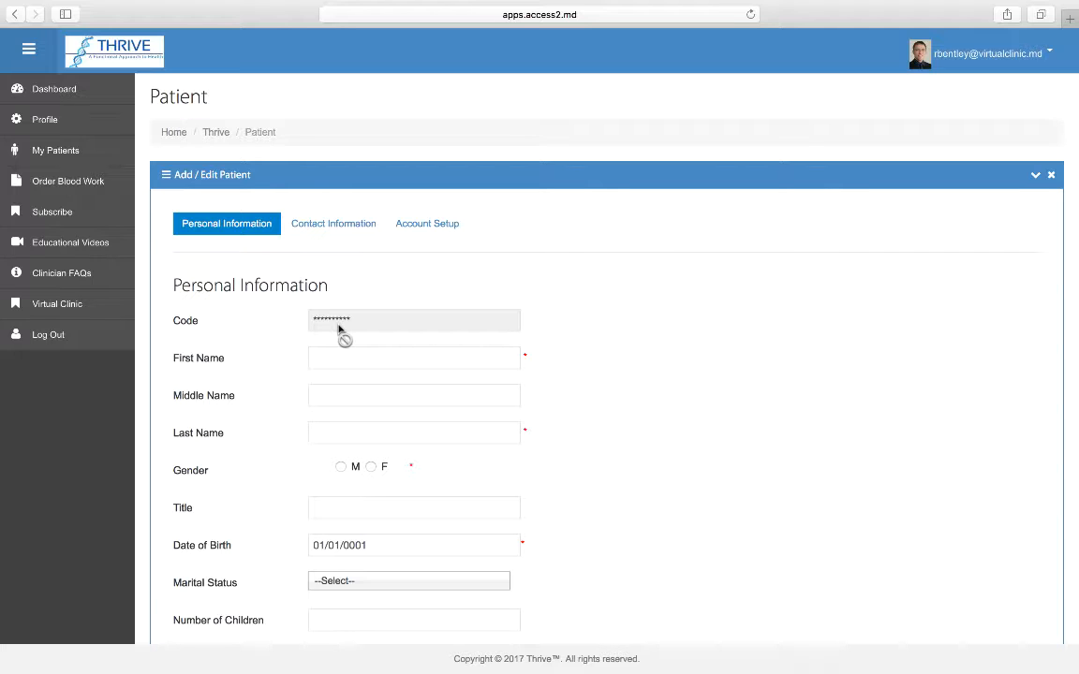
Set the patient's time zone to Eastern Time and continue to contact information.
scroll(608, 373, "down", 3)
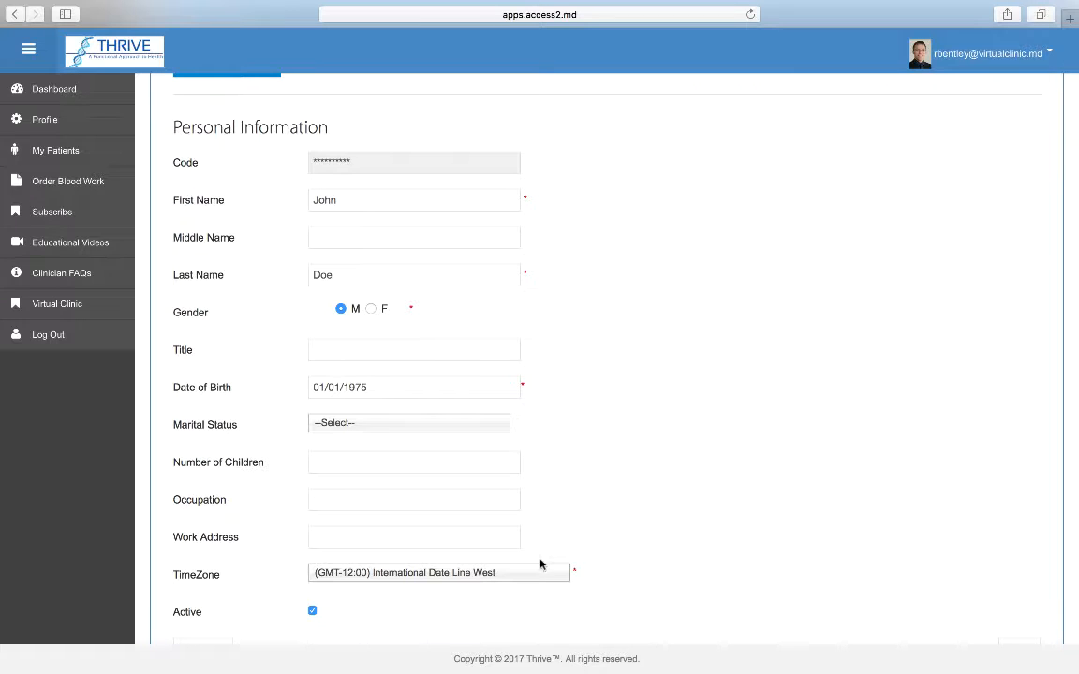
left_click(552, 574)
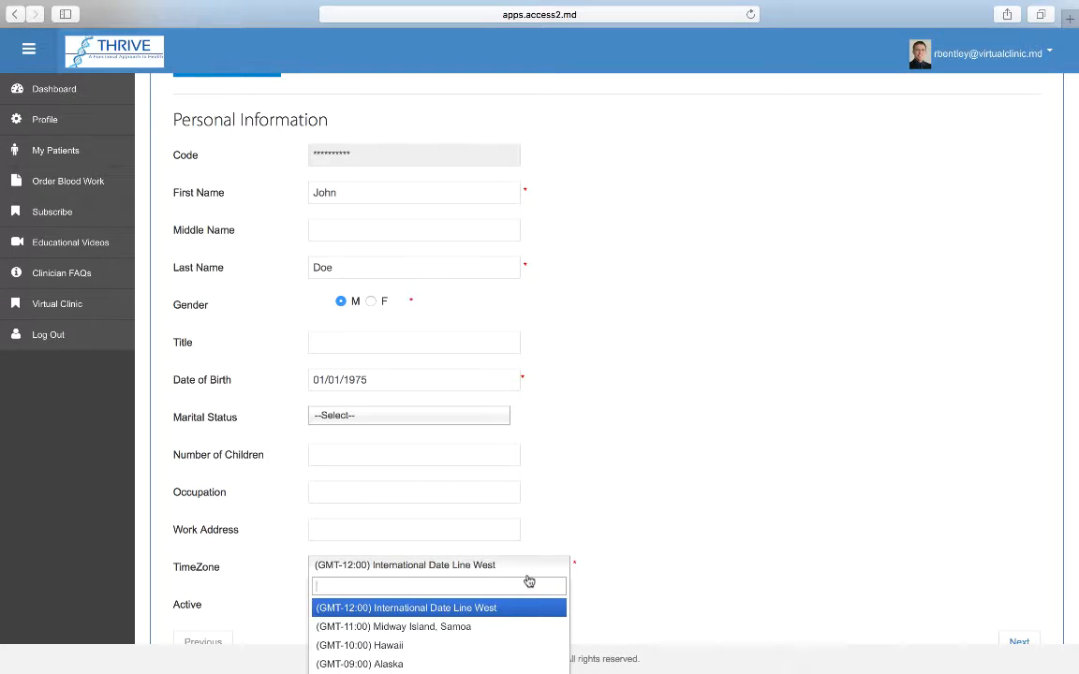
type("eas")
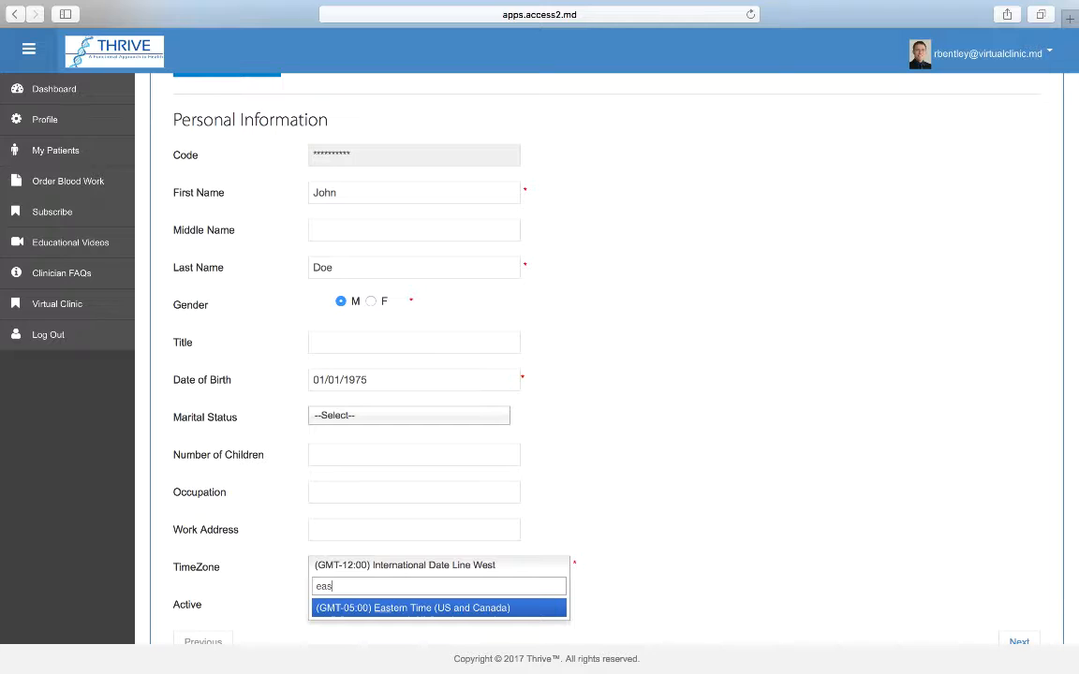
left_click(513, 608)
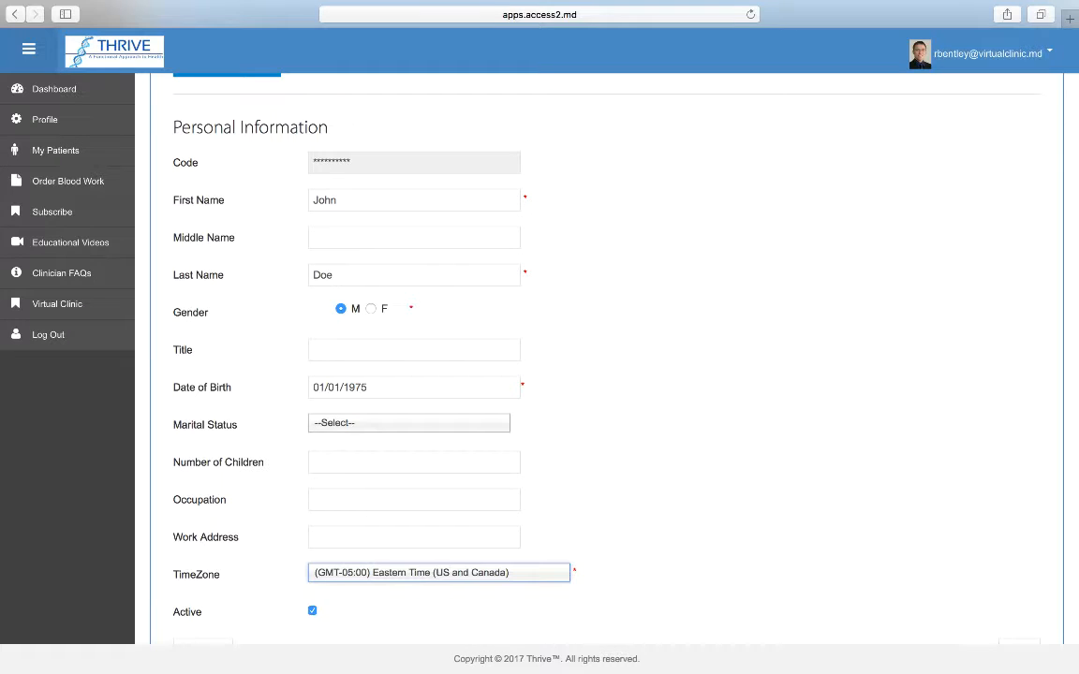
scroll(674, 513, "down", 3)
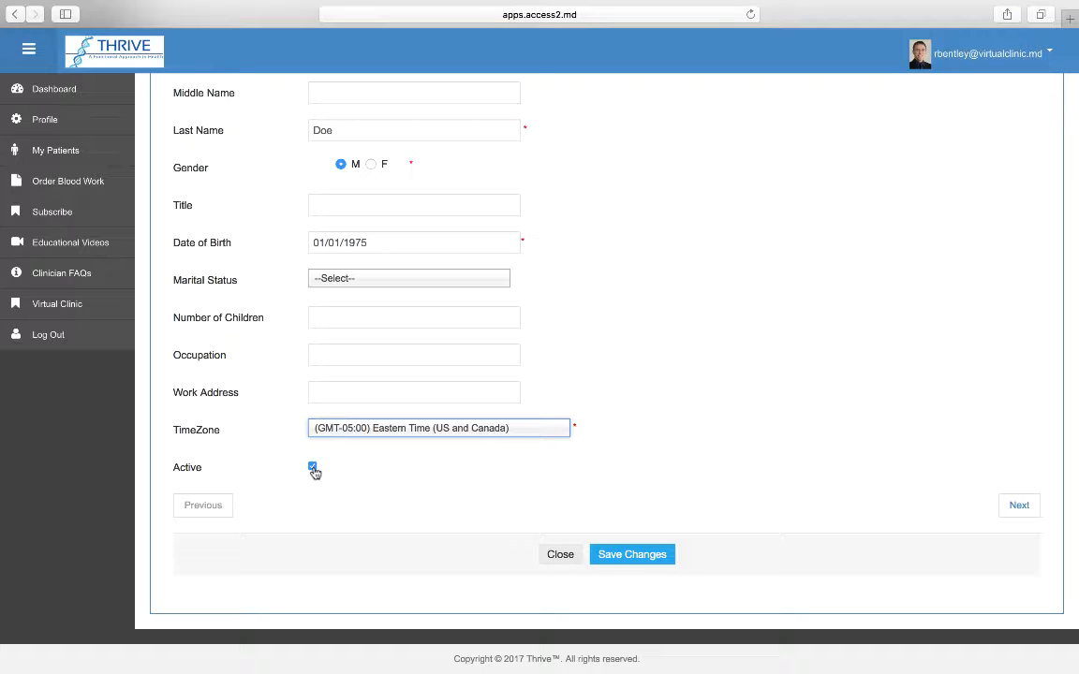
left_click(1017, 504)
Enter the patient's street address in Address Line 1.
scroll(721, 288, "up", 5)
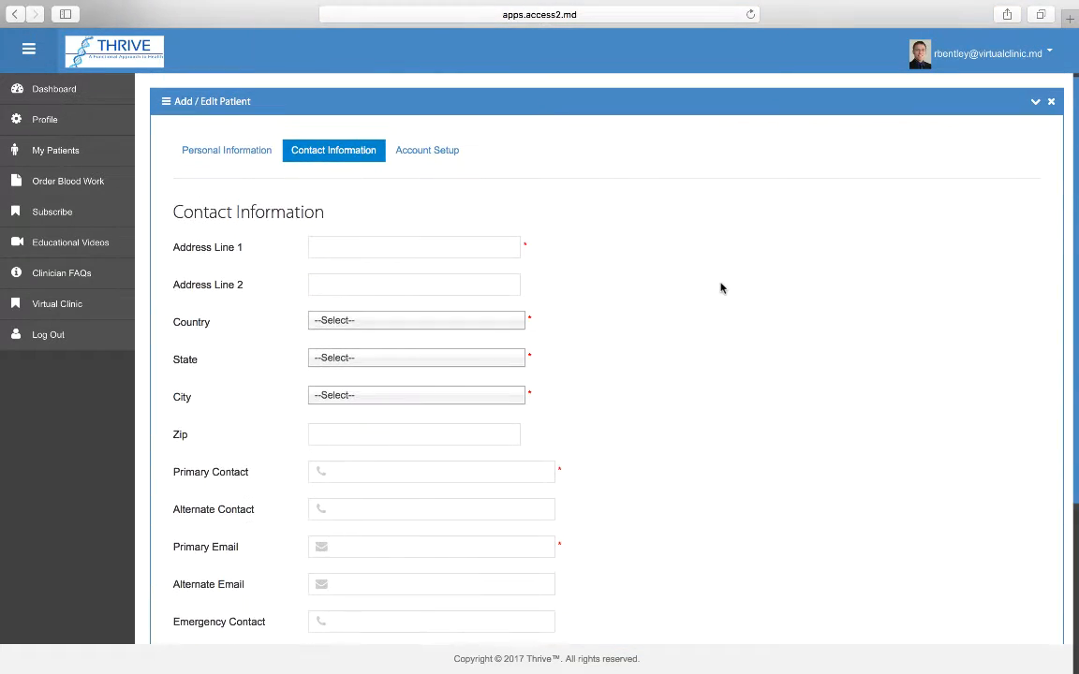
scroll(721, 287, "down", 2)
scroll(721, 287, "down", 1)
left_click(417, 164)
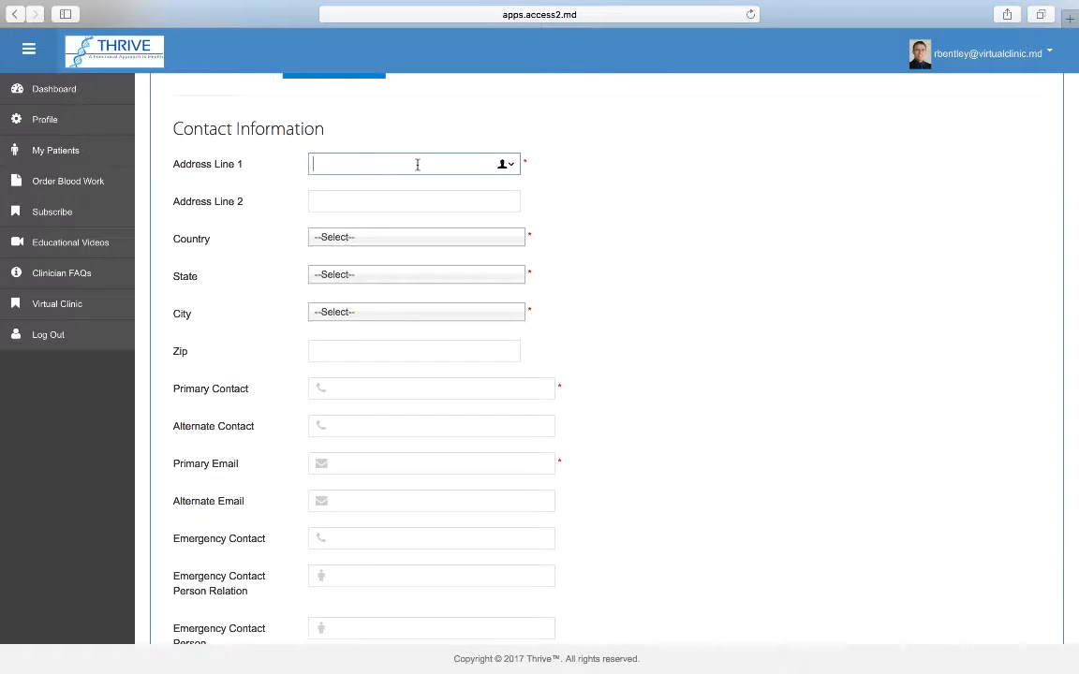
type("1234 how is this")
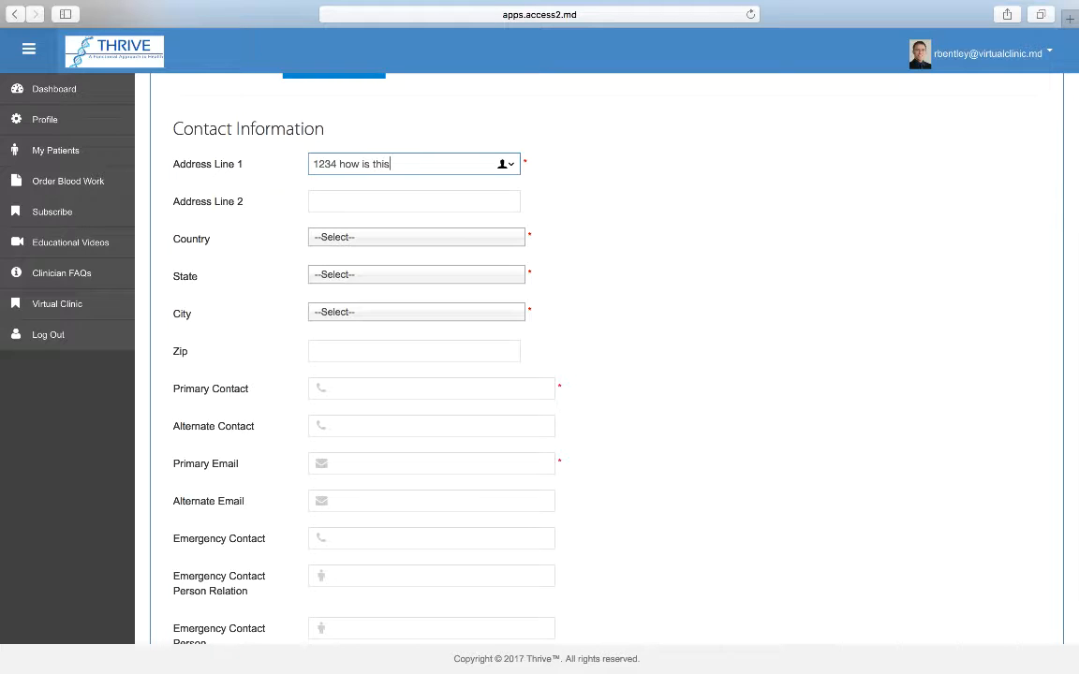
Choose United States as the country and California as the state.
left_click(405, 238)
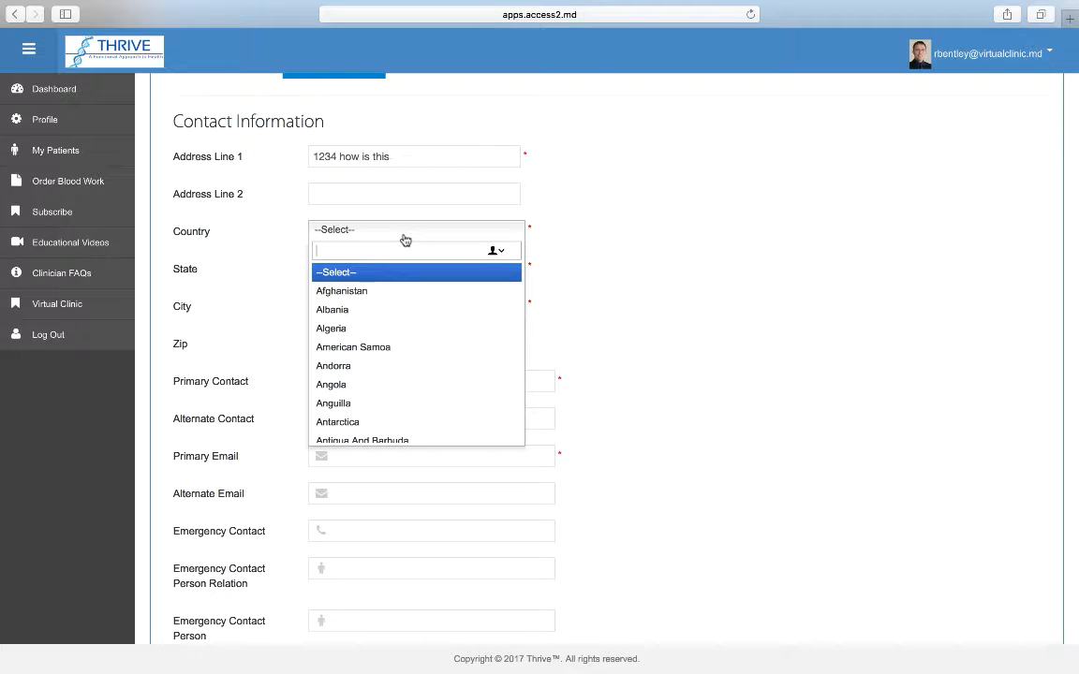
type("uni")
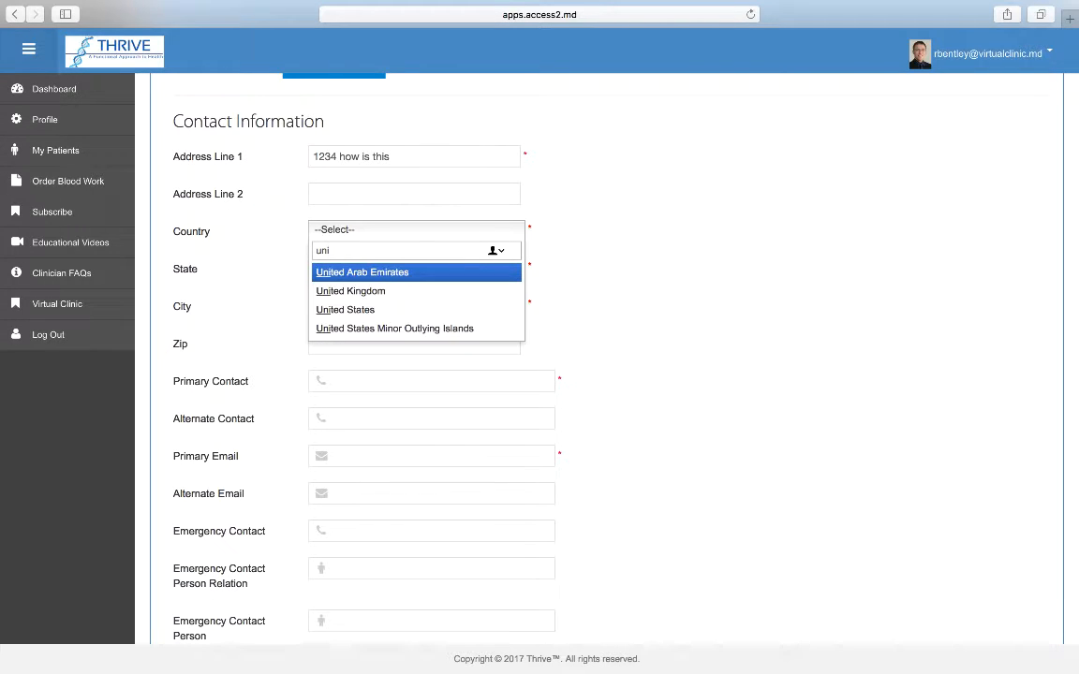
key("Down")
key("Down")
key("Return")
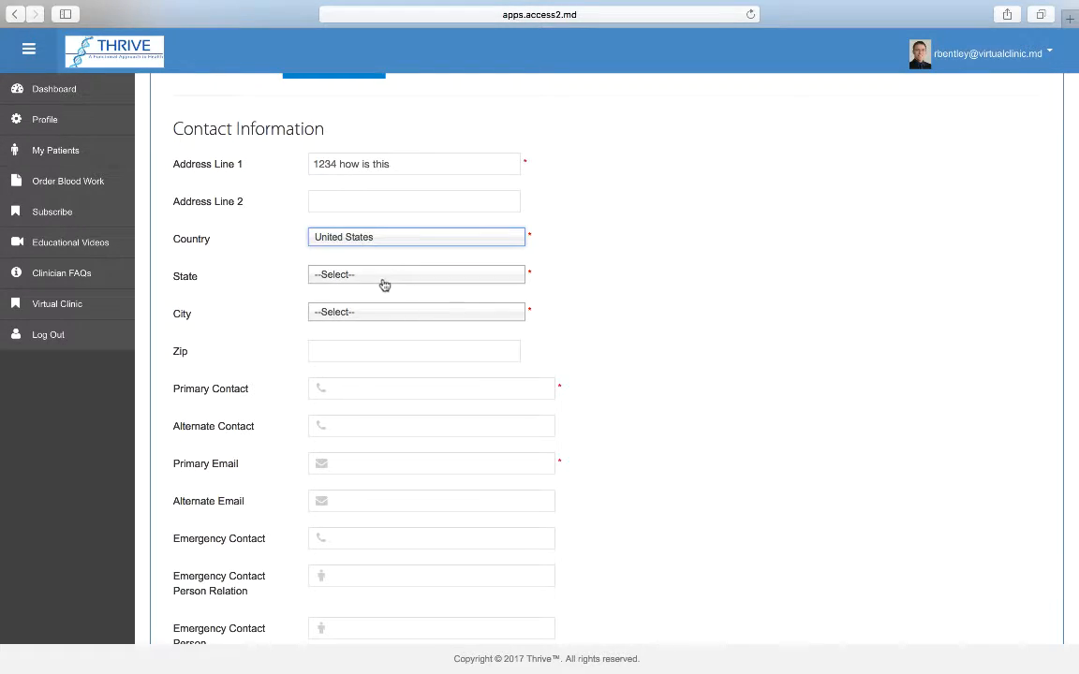
left_click(385, 282)
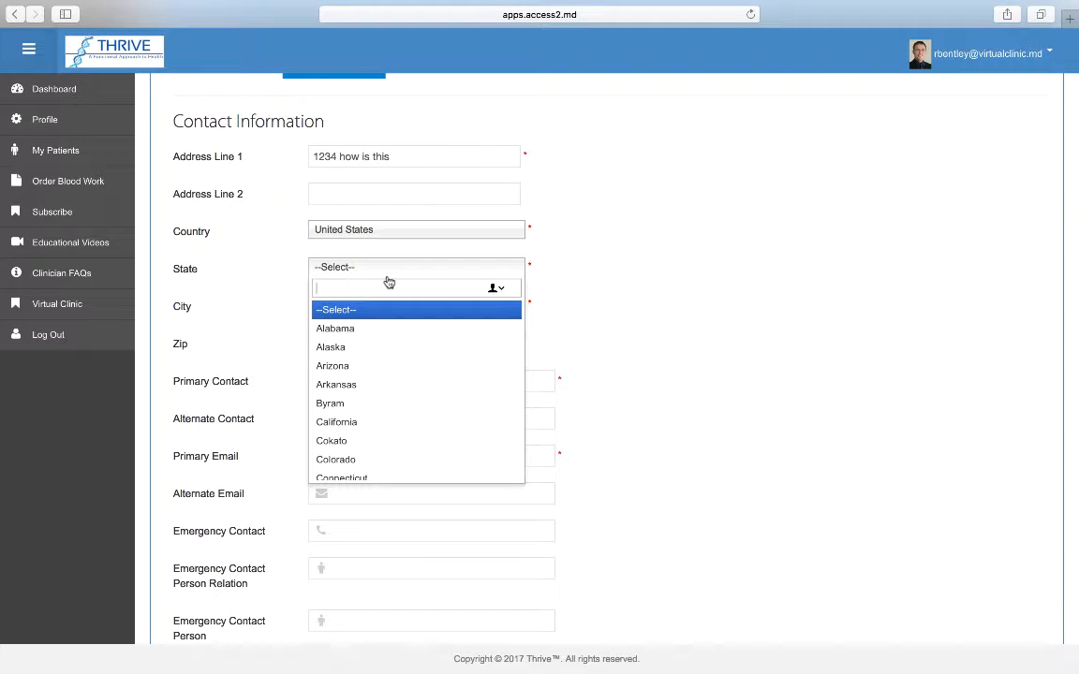
left_click(372, 315)
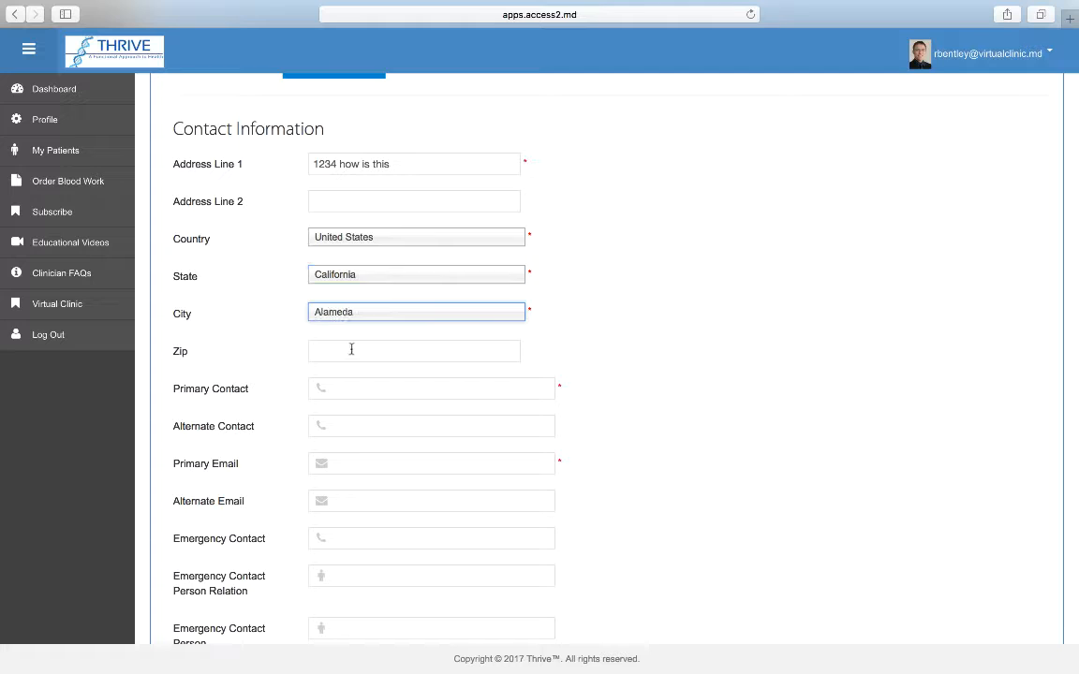
Fill in the patient's zip code and primary phone number.
left_click(350, 354)
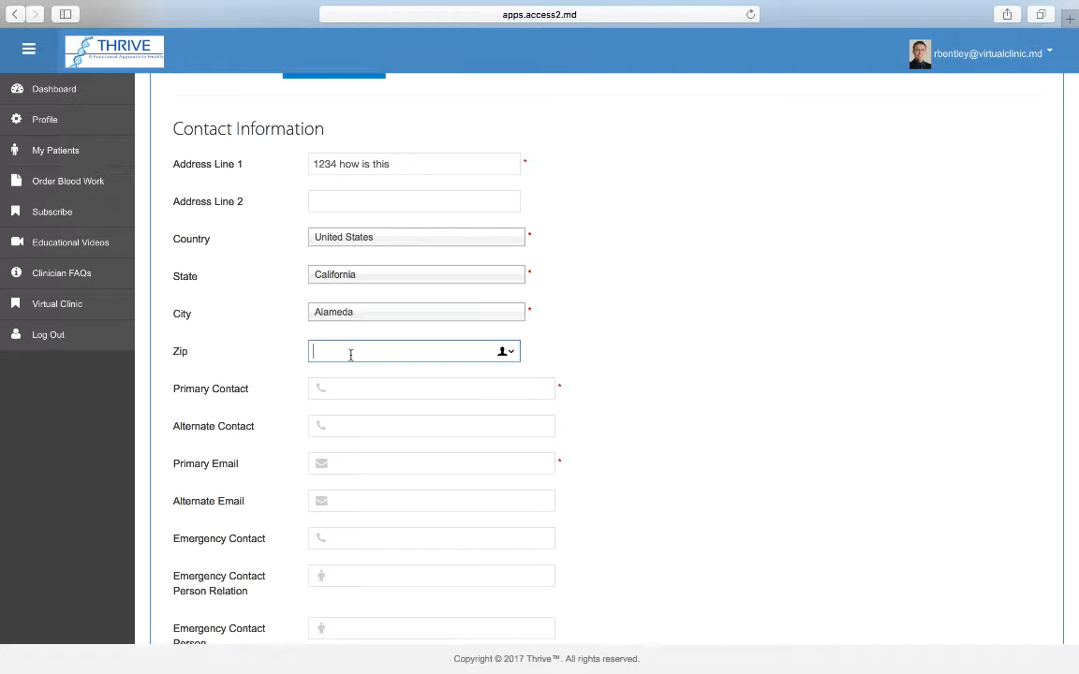
type("90210")
left_click(388, 386)
left_click(401, 463)
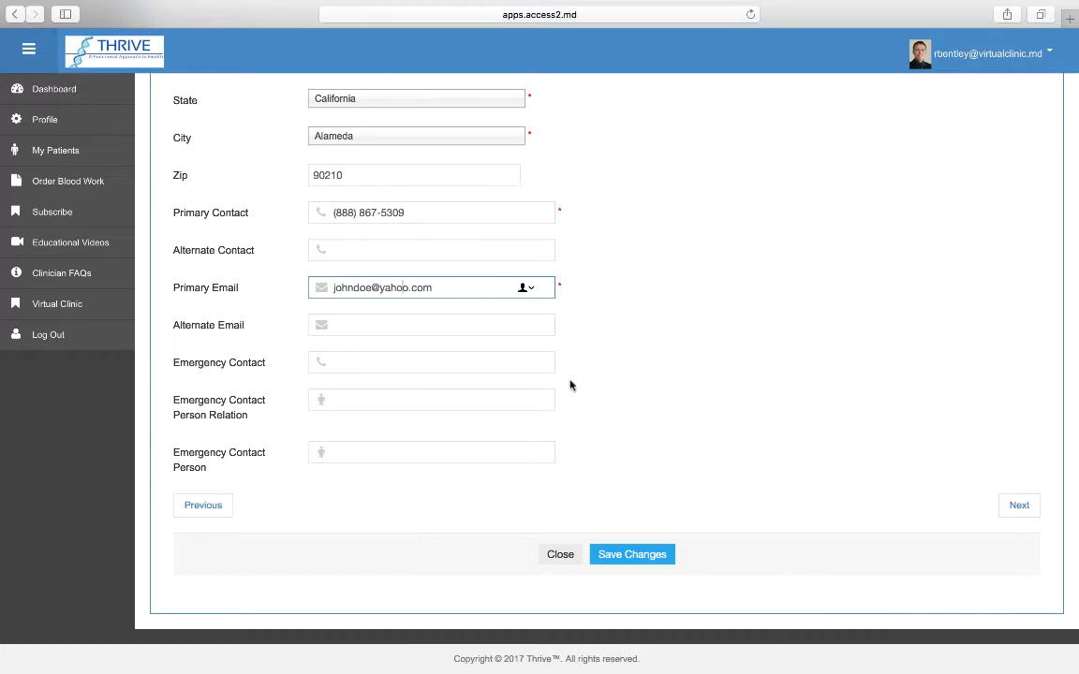
Set the patient's e-mail as user name and enter the account password, declining suggested passwords.
left_click(1023, 506)
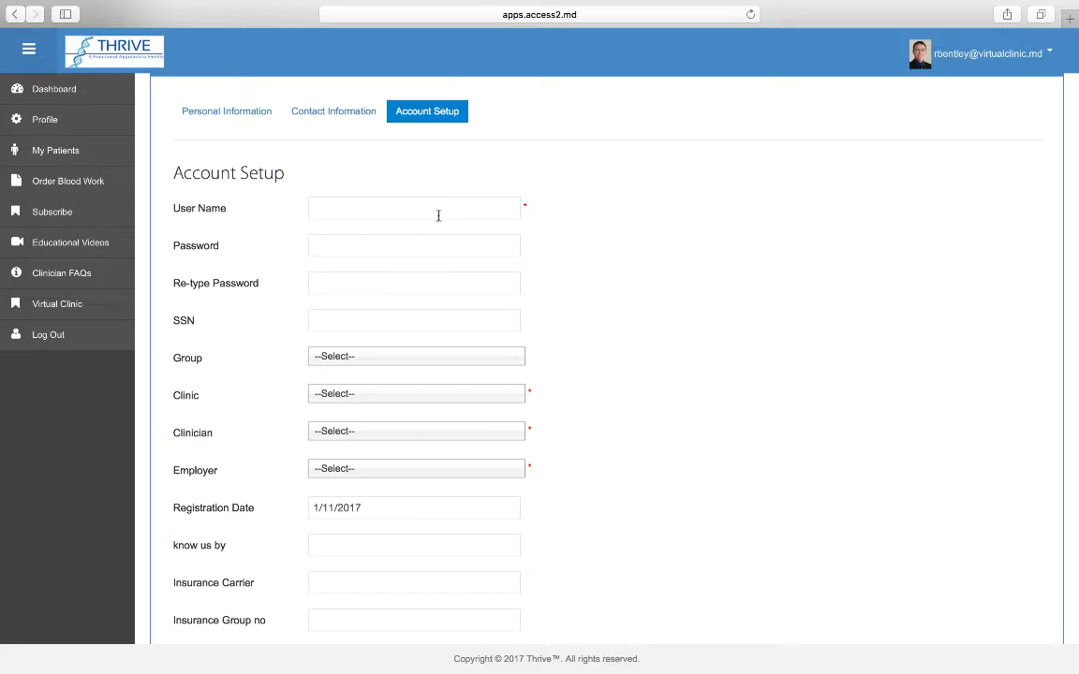
left_click(438, 216)
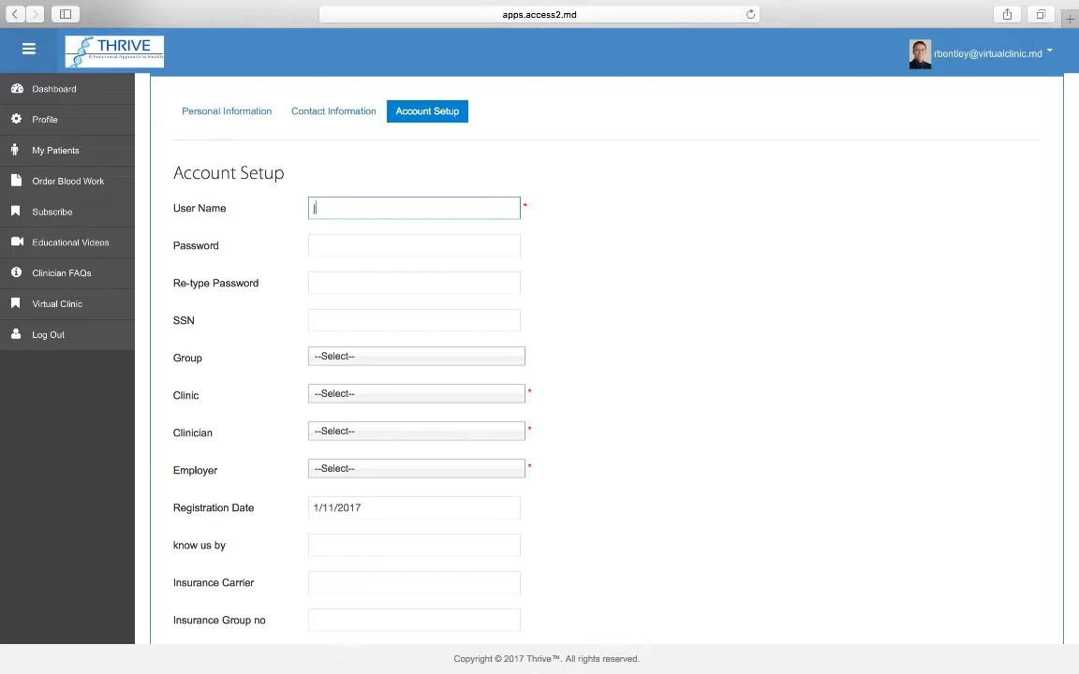
left_click(410, 247)
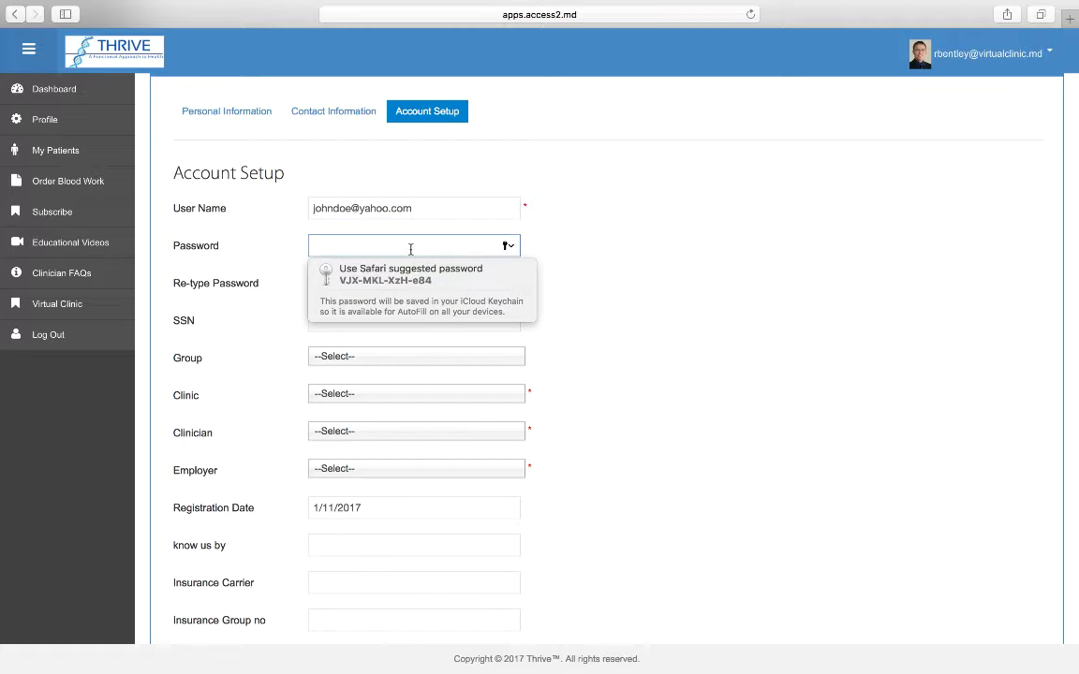
left_click(614, 229)
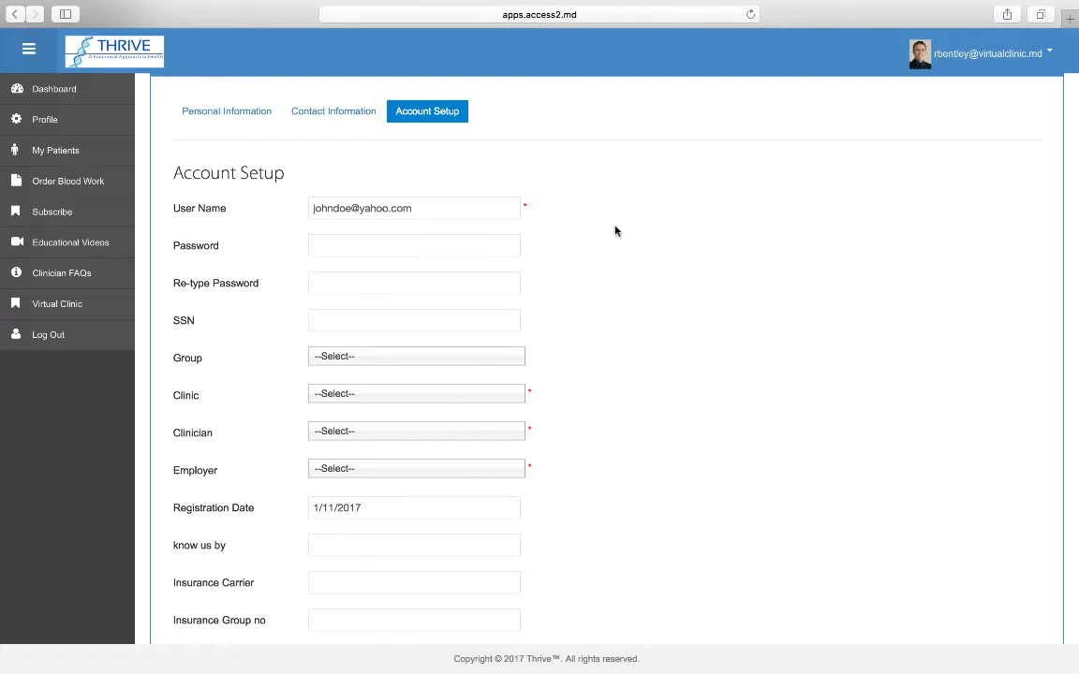
left_click(431, 243)
type("**")
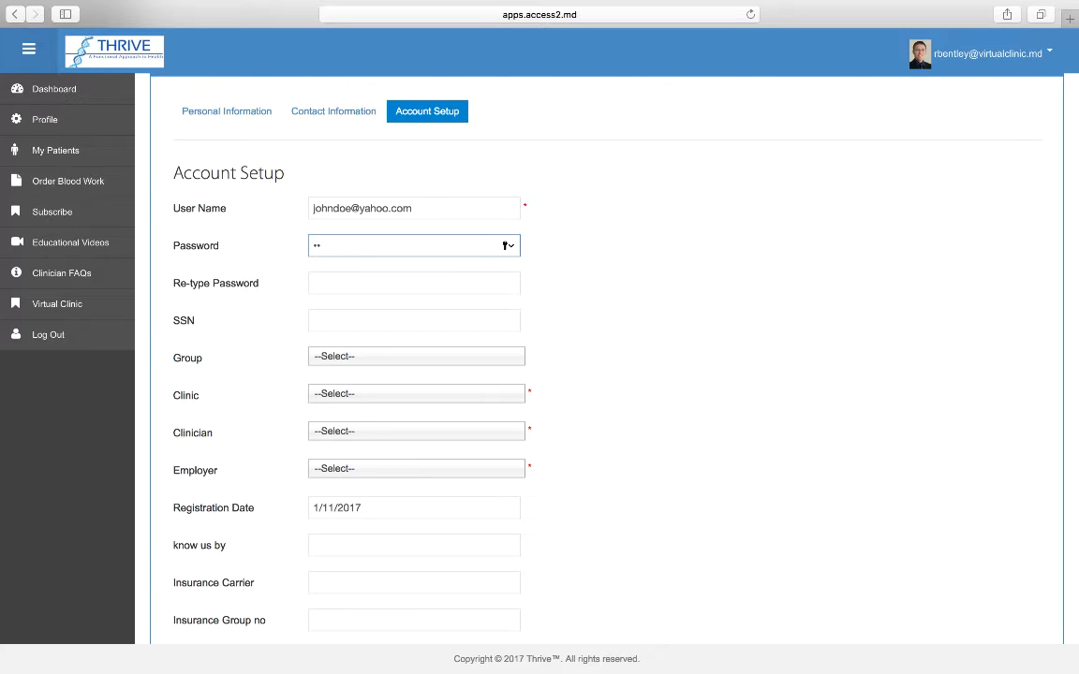
type("*****")
type("*")
left_click(430, 279)
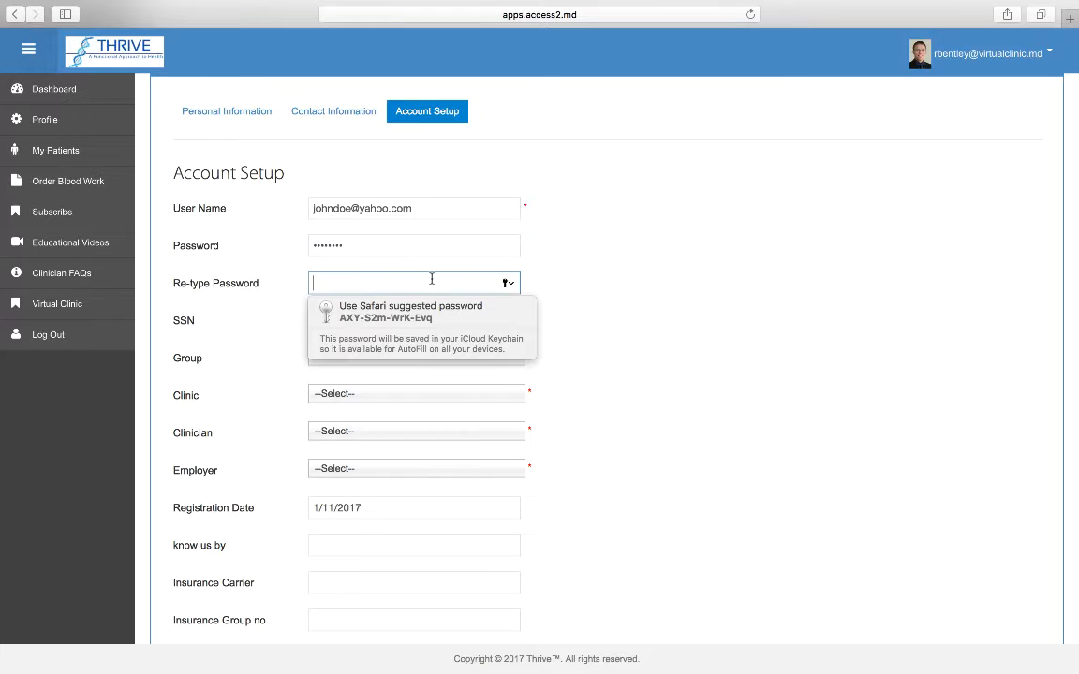
left_click(613, 296)
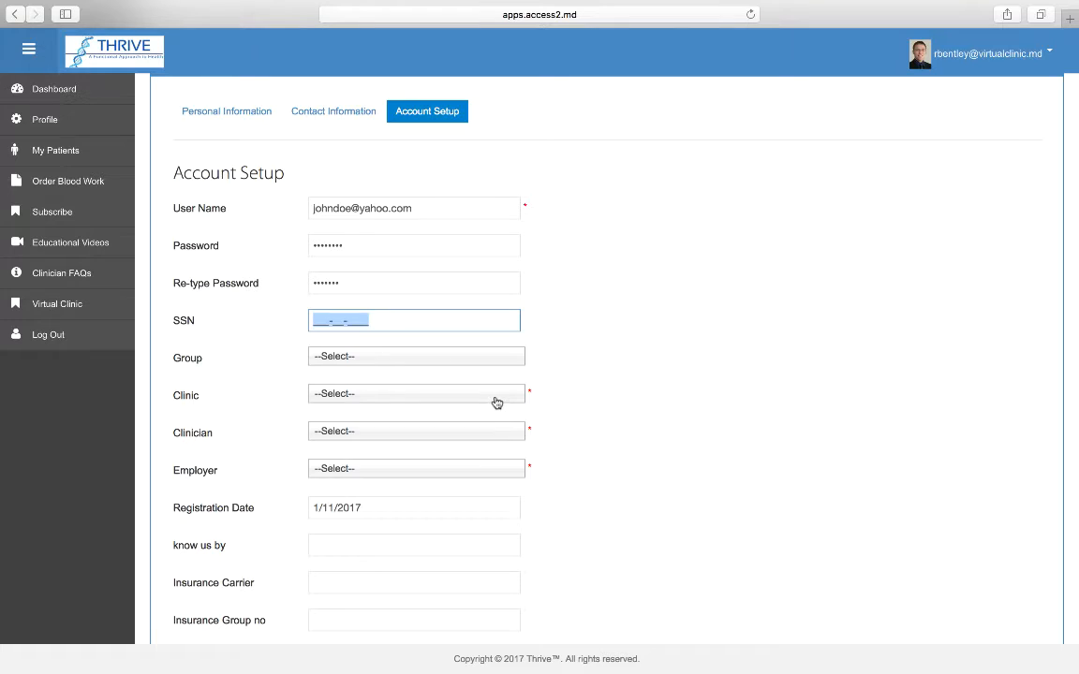
Assign Virtual Clinic, a clinician and Default employer, and mark the account Active.
left_click(495, 397)
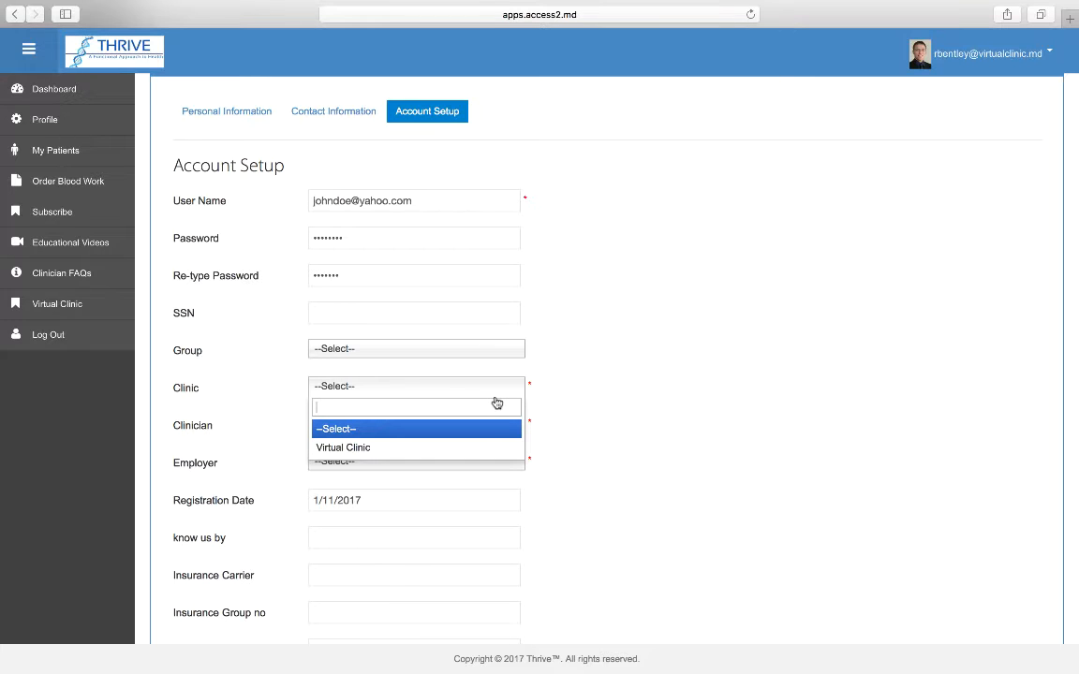
left_click(477, 448)
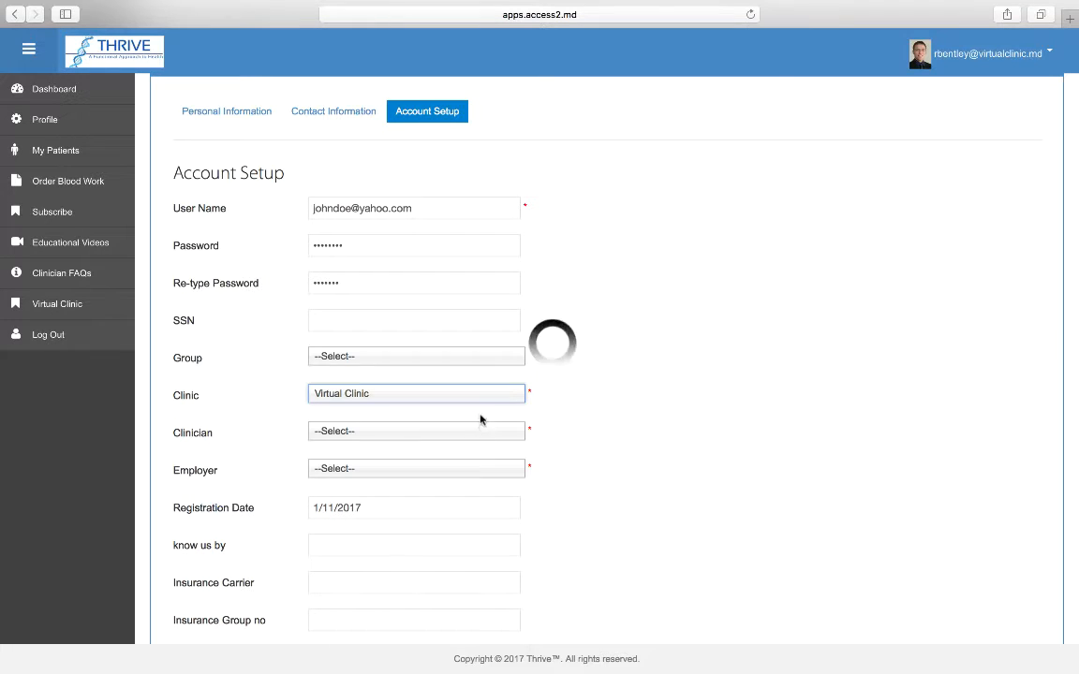
left_click(492, 432)
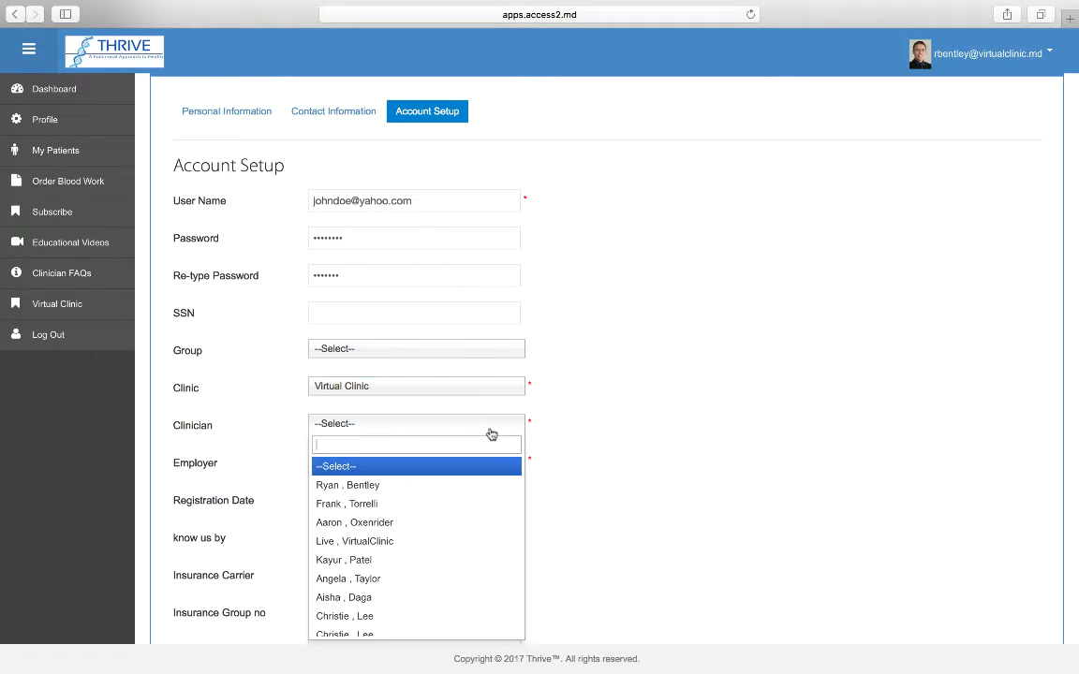
left_click(481, 485)
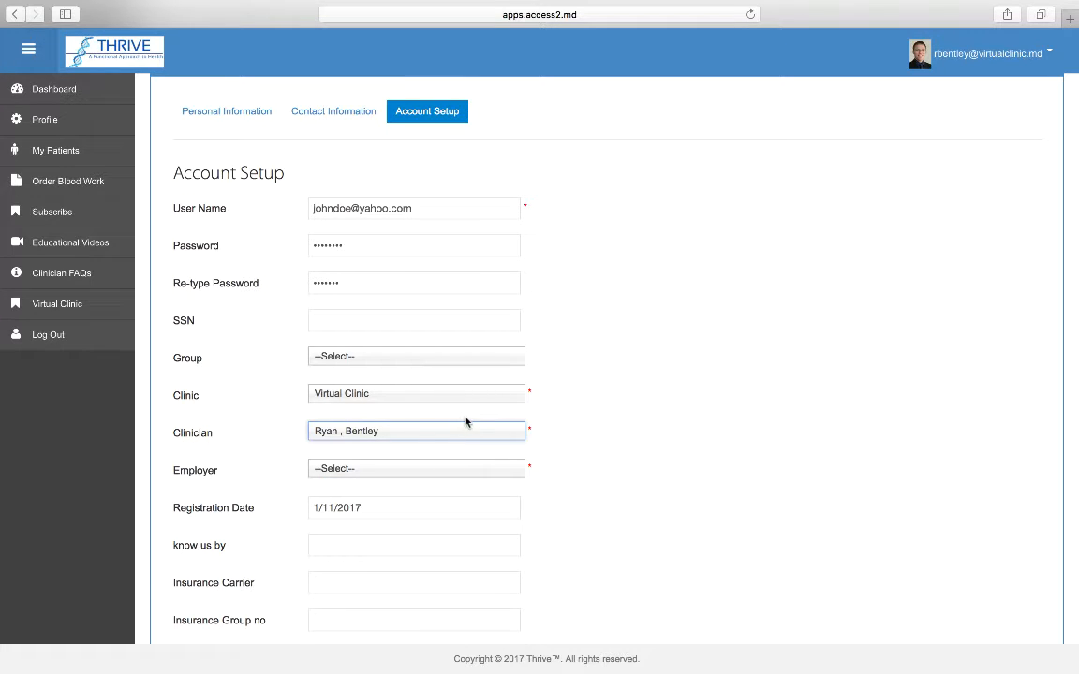
left_click(491, 476)
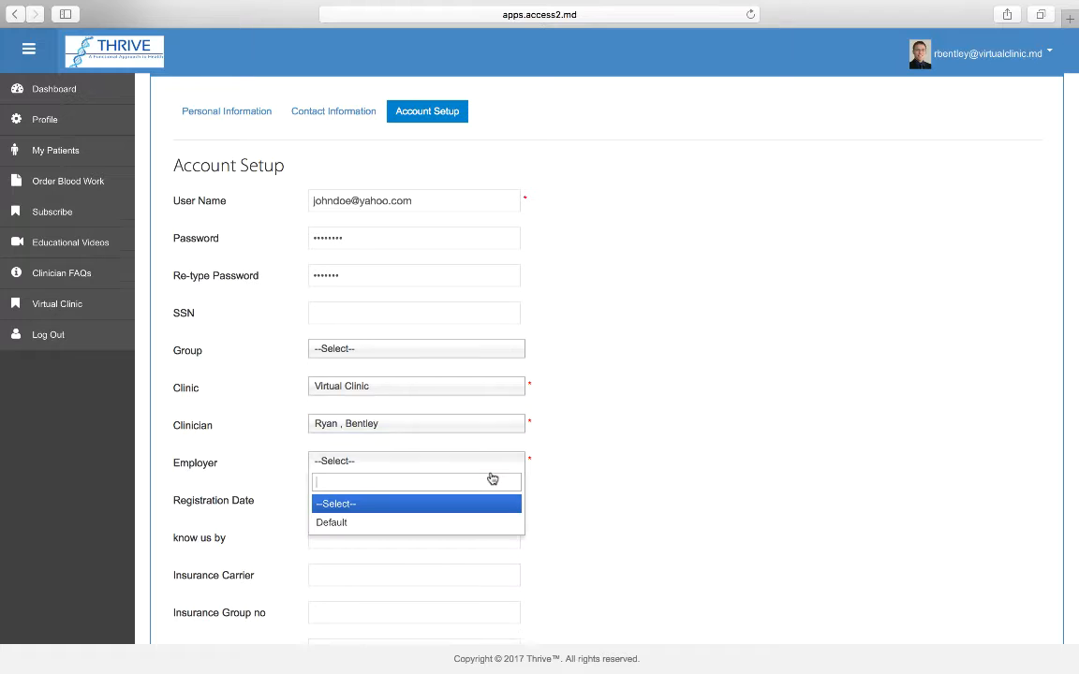
left_click(480, 523)
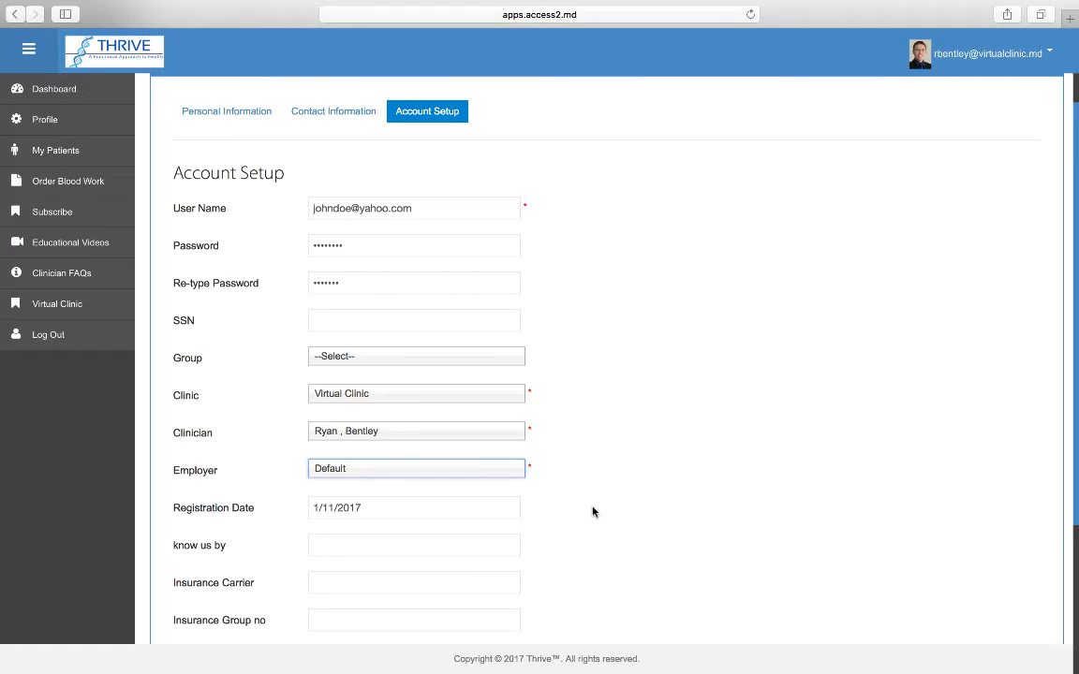
scroll(592, 511, "down", 5)
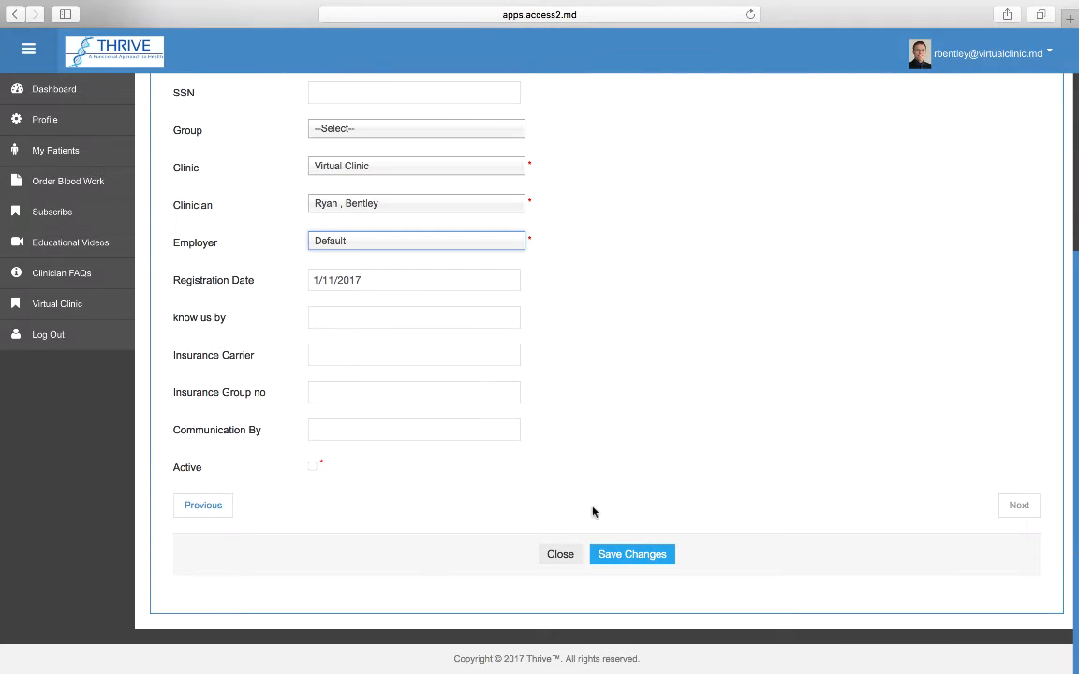
left_click(313, 468)
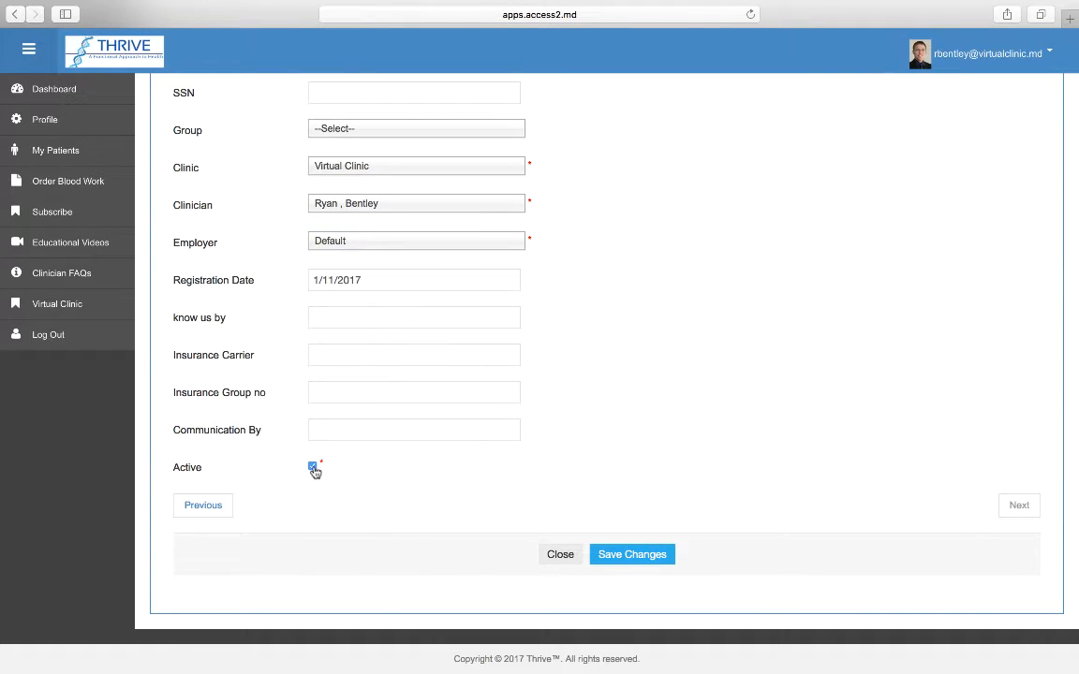
Fix the mismatched password, save the patient, decline Safari's password prompt, and view list page 2.
left_click(656, 564)
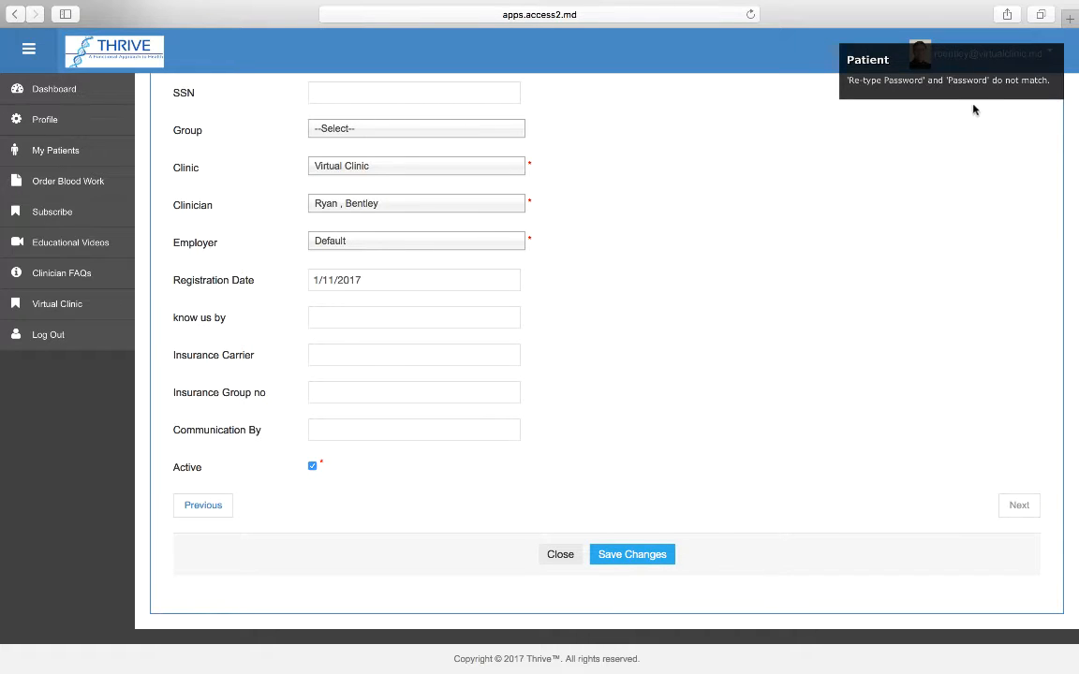
scroll(974, 131, "up", 5)
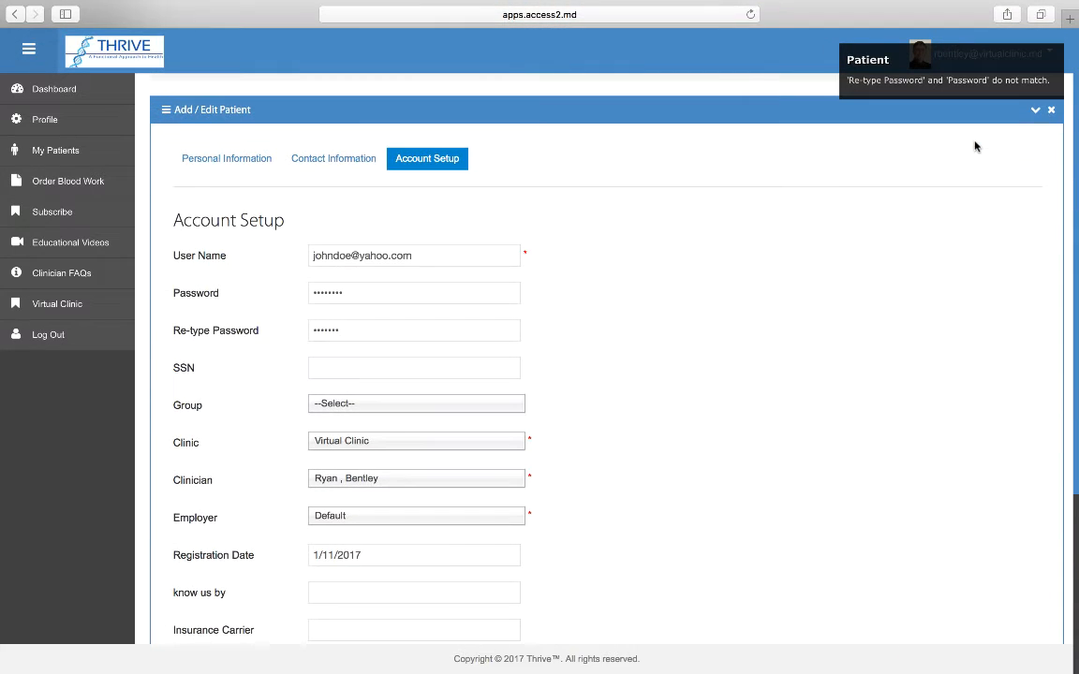
left_click_drag(375, 295, 279, 294)
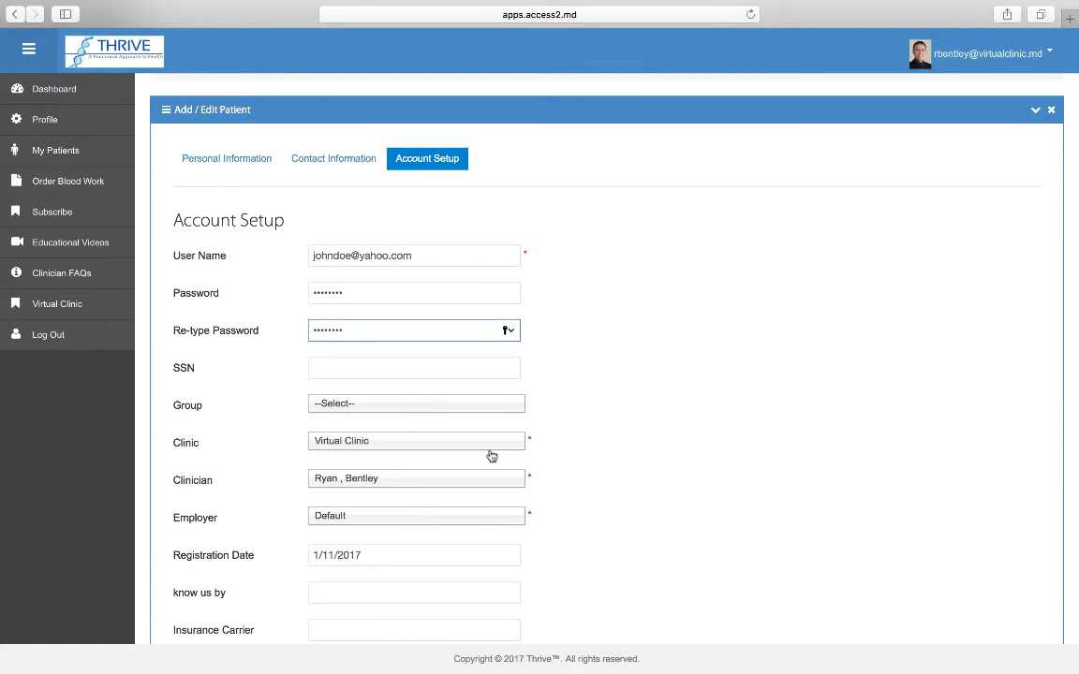
scroll(544, 500, "down", 5)
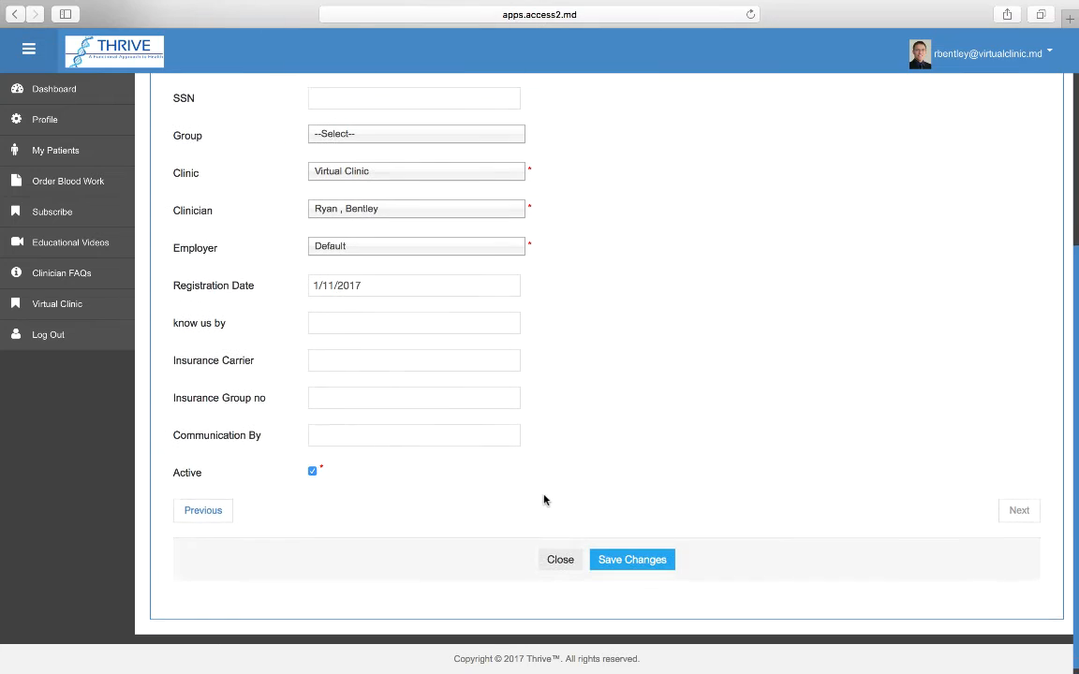
left_click(633, 560)
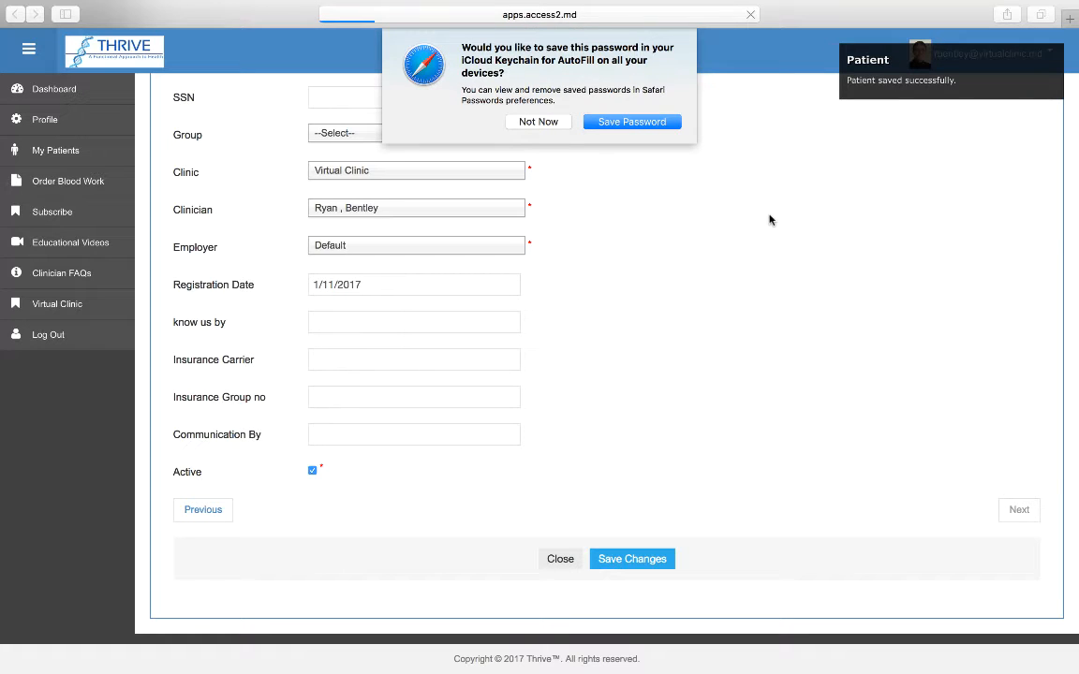
left_click(542, 122)
left_click(990, 591)
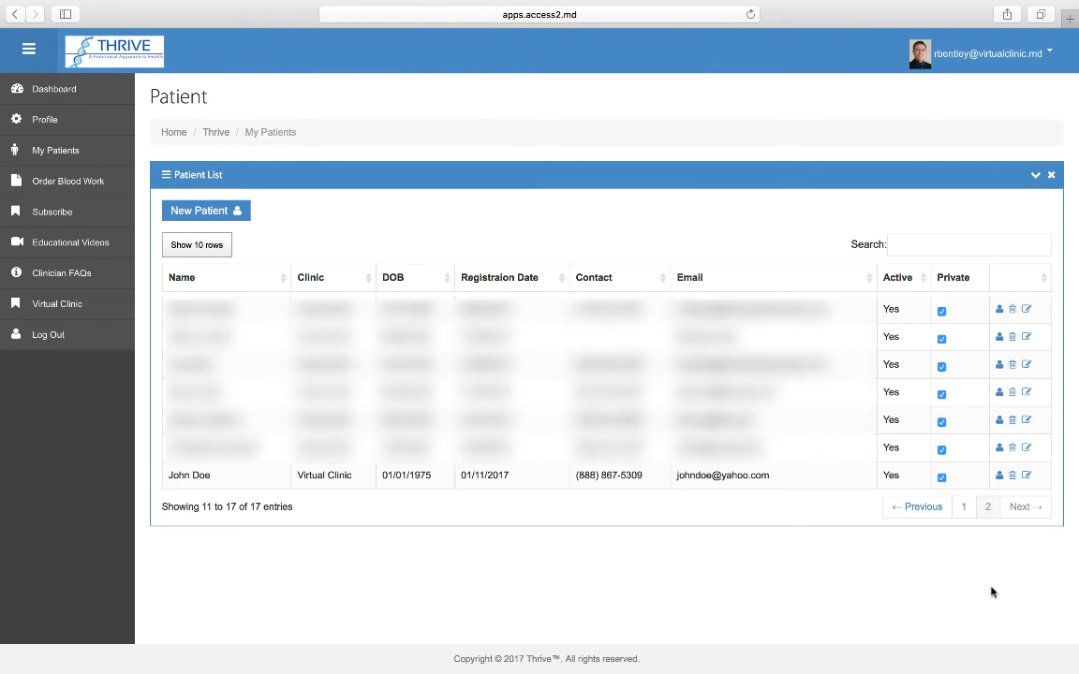
Add the 387592 Premier Profile panel to a new blood work order and review the $357.00 cart.
left_click(67, 184)
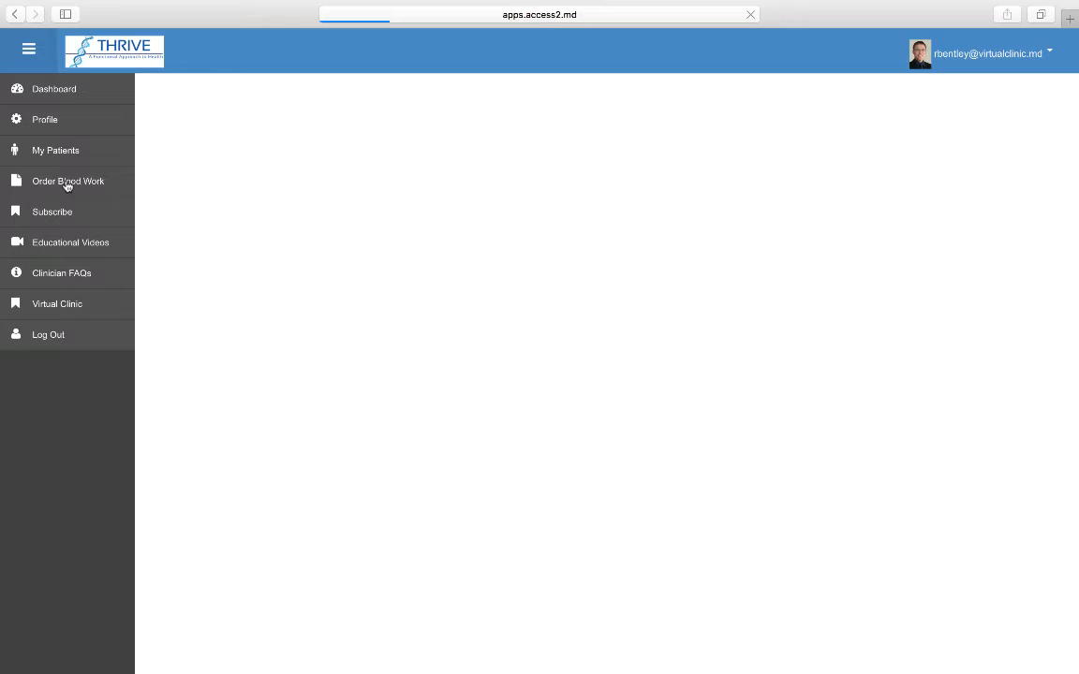
left_click(241, 153)
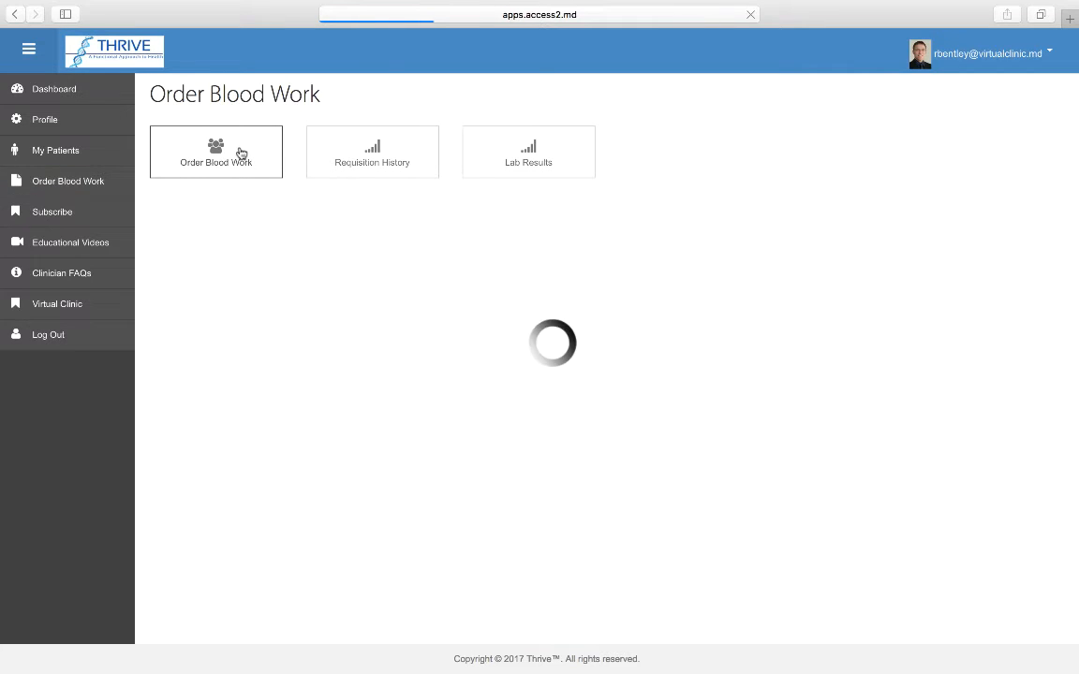
scroll(739, 481, "down", 2)
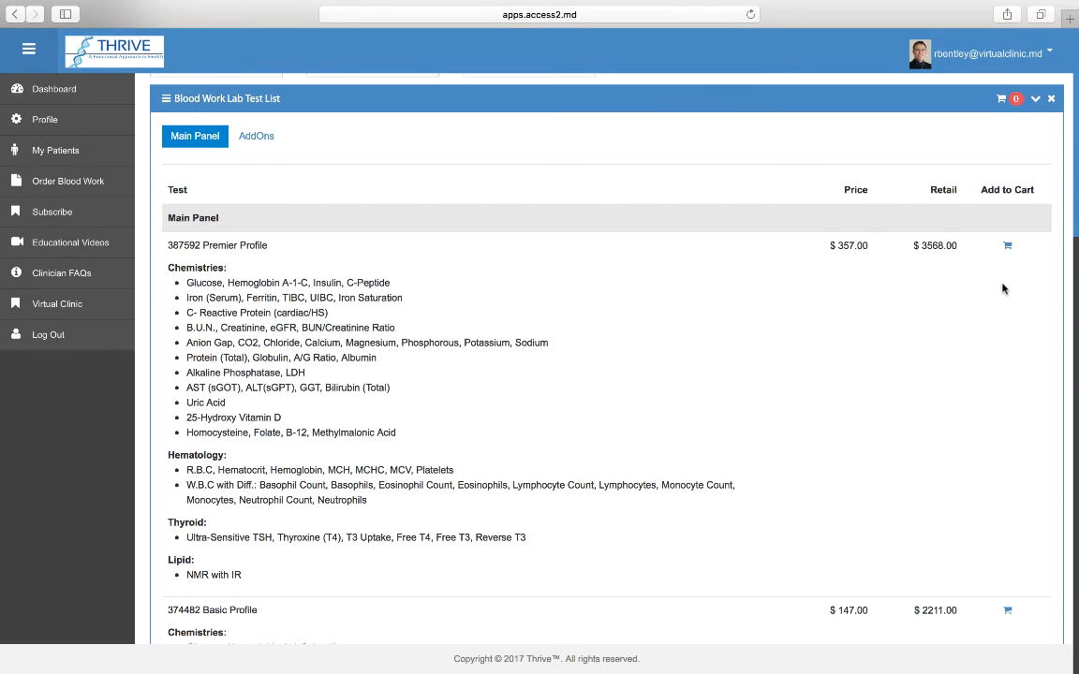
left_click(1008, 248)
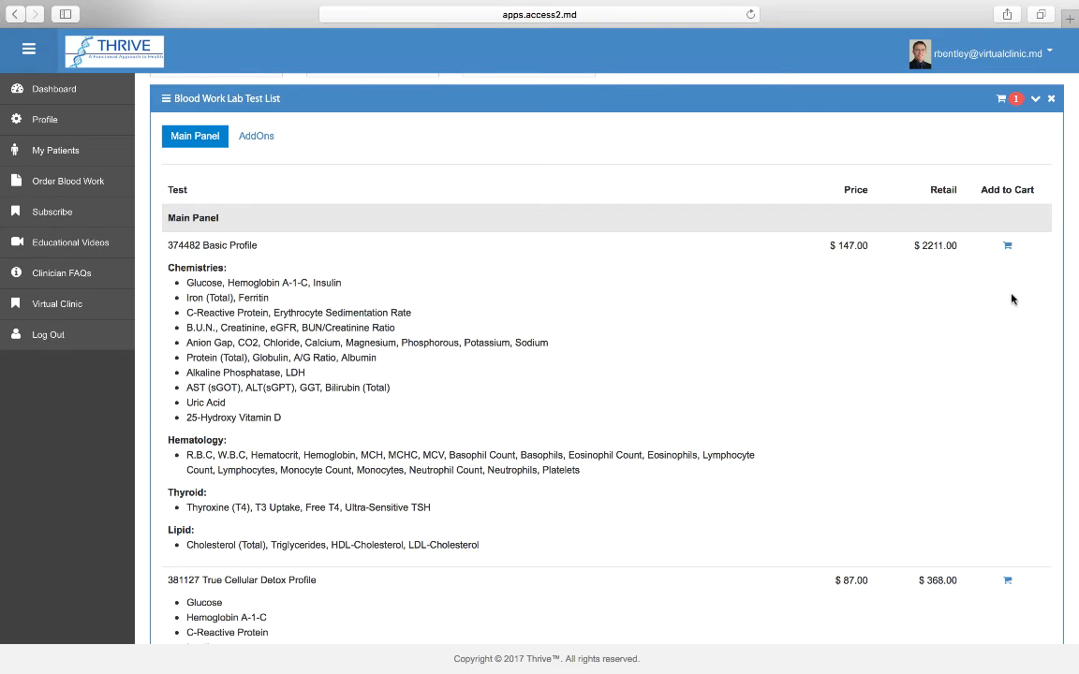
left_click(1015, 100)
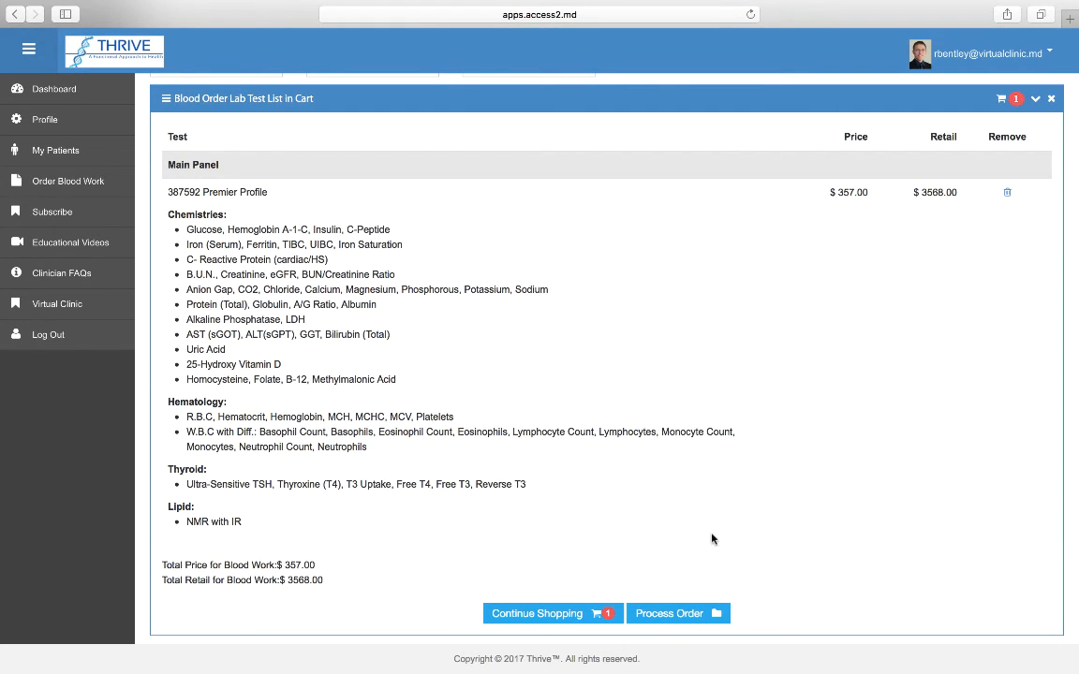
Process the $357.00 order and select the new patient on the blood work invoice.
left_click(683, 615)
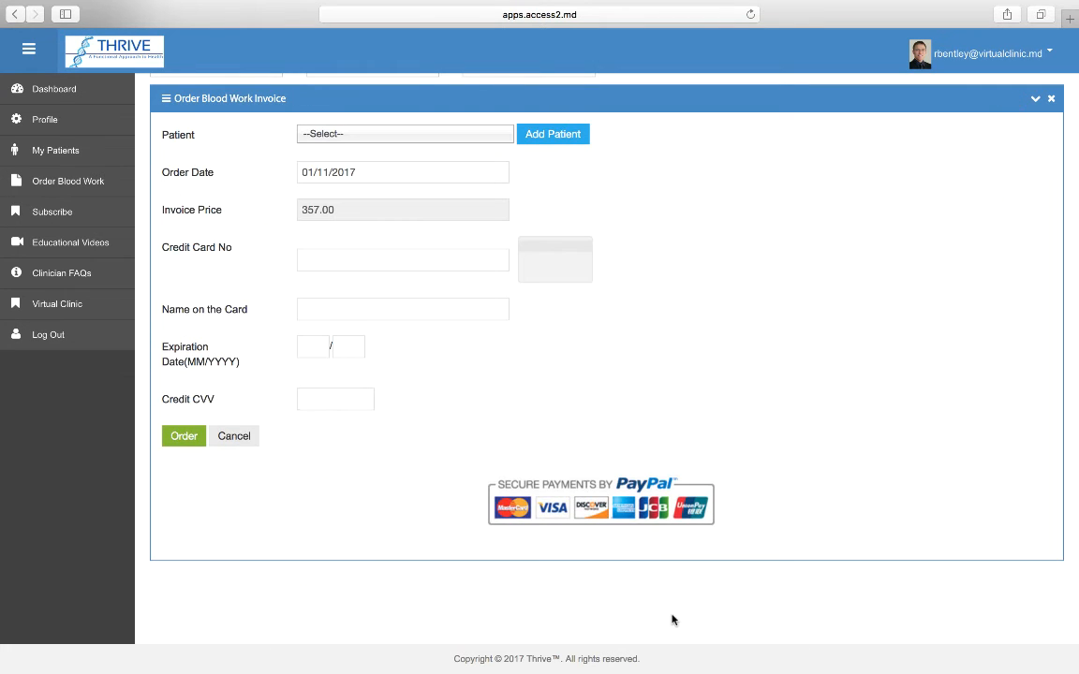
scroll(636, 320, "up", 3)
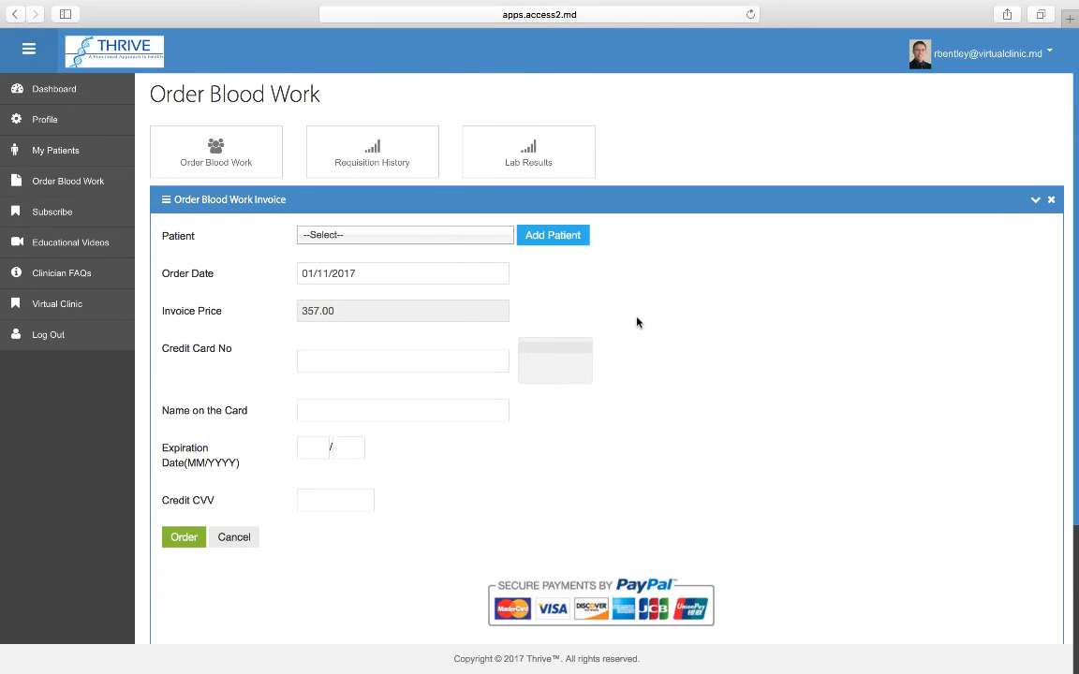
left_click(483, 241)
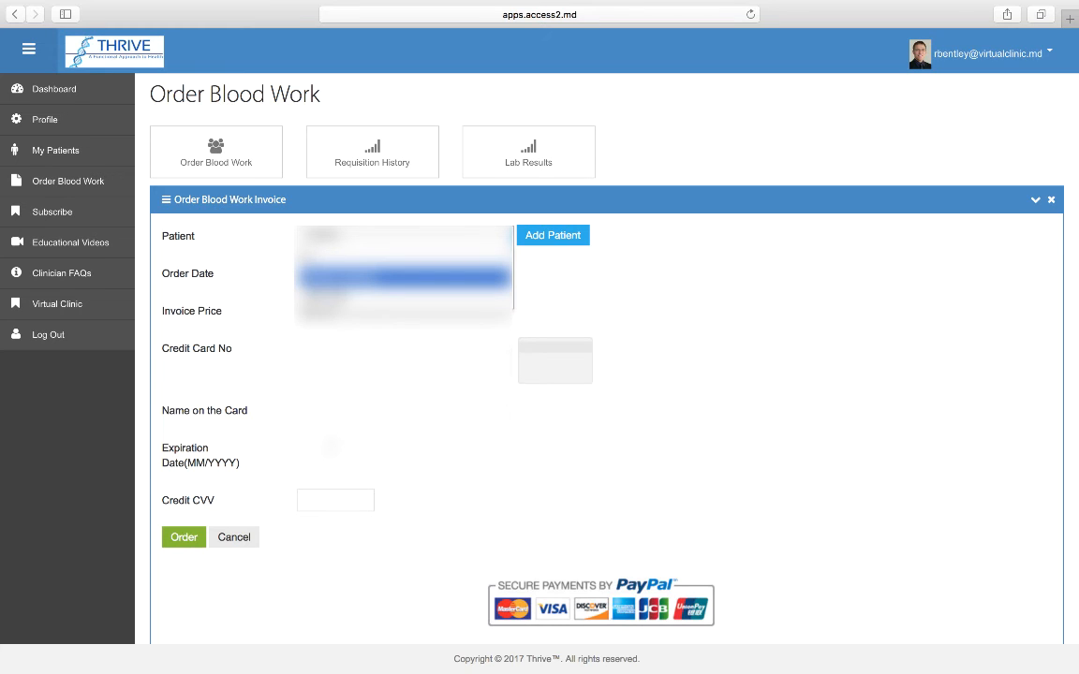
left_click(466, 298)
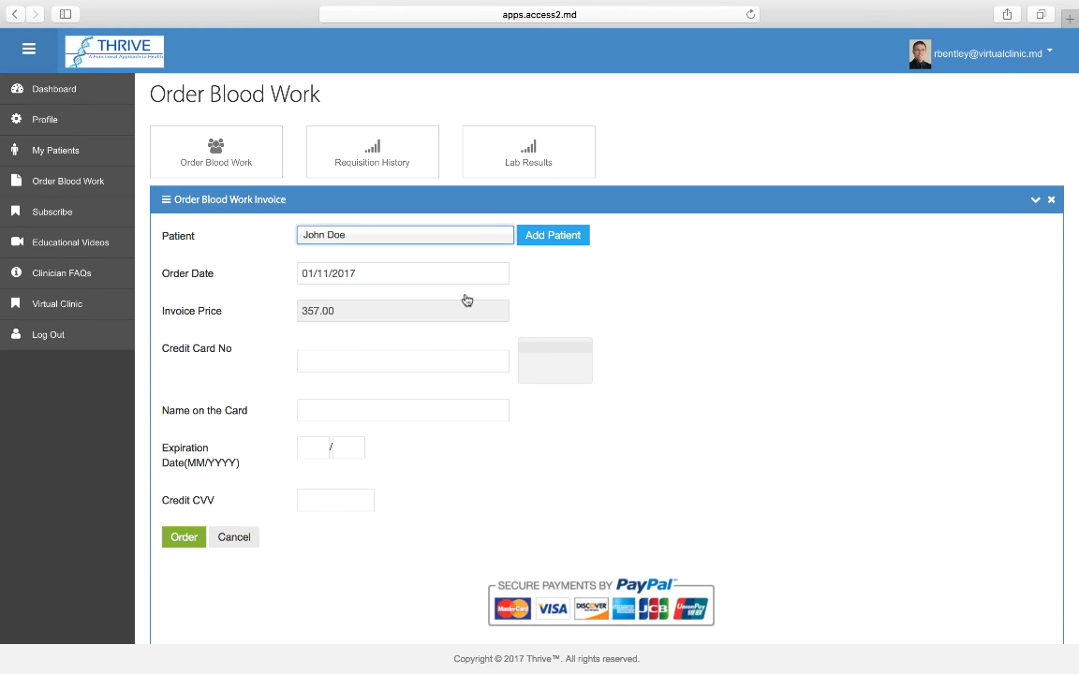